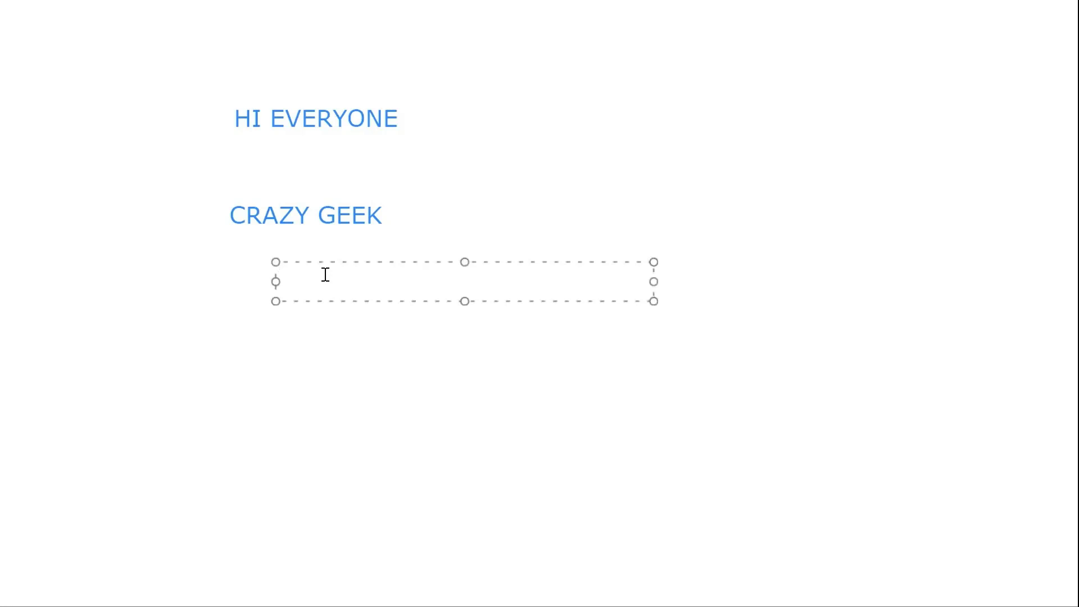
Add the text "MYOB SOFTWARE" to the whiteboard, aligned beneath "CRAZY GEEK"
type("MYOB")
left_click_drag(323, 260, 276, 265)
left_click(339, 281)
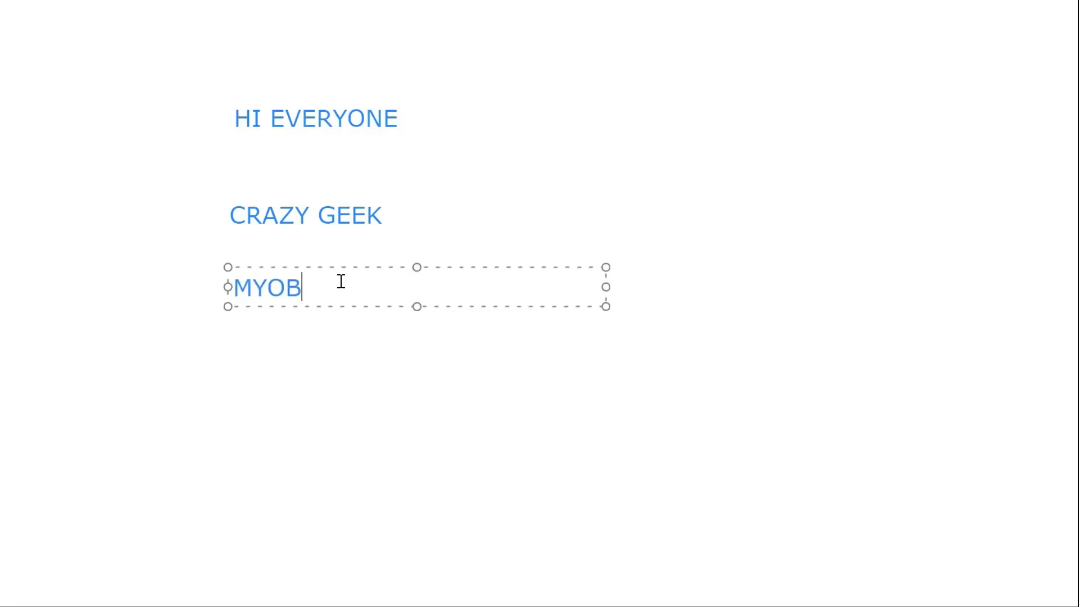
type("SOFTWARE")
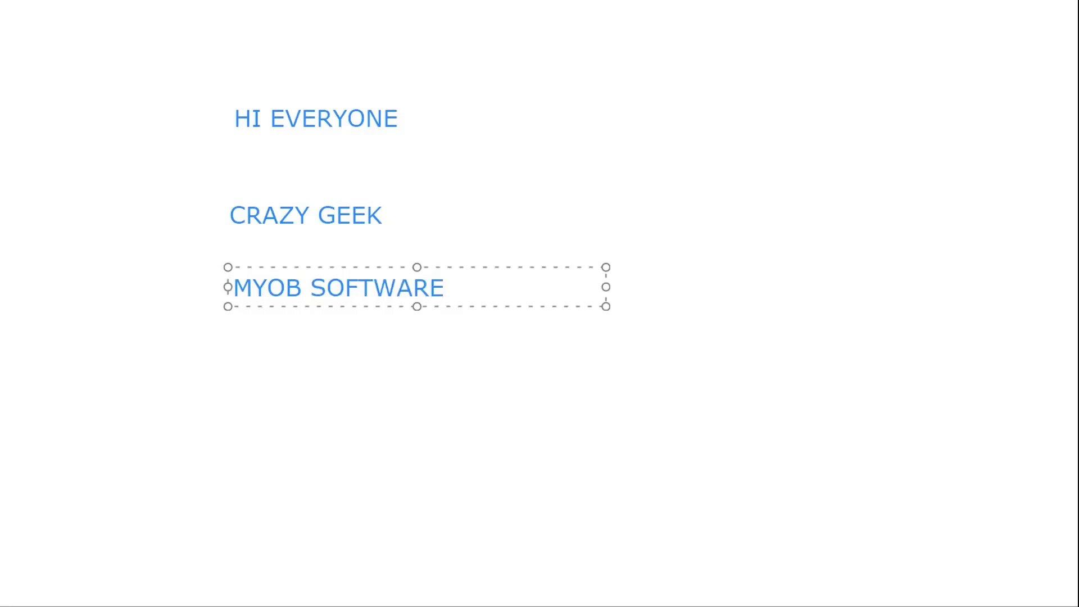
left_click(840, 268)
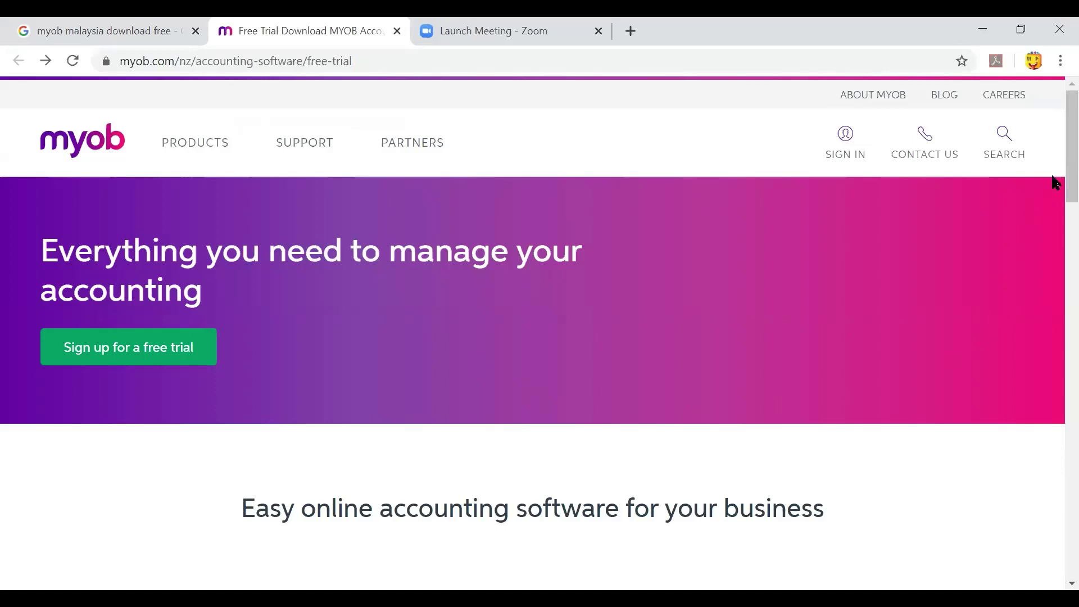
Examine the web address and the Essentials, AccountRight Plus and AccountRight Premier plans on the MYOB free trial page in the browser
scroll(1053, 171, "down", 1)
scroll(1054, 180, "up", 1)
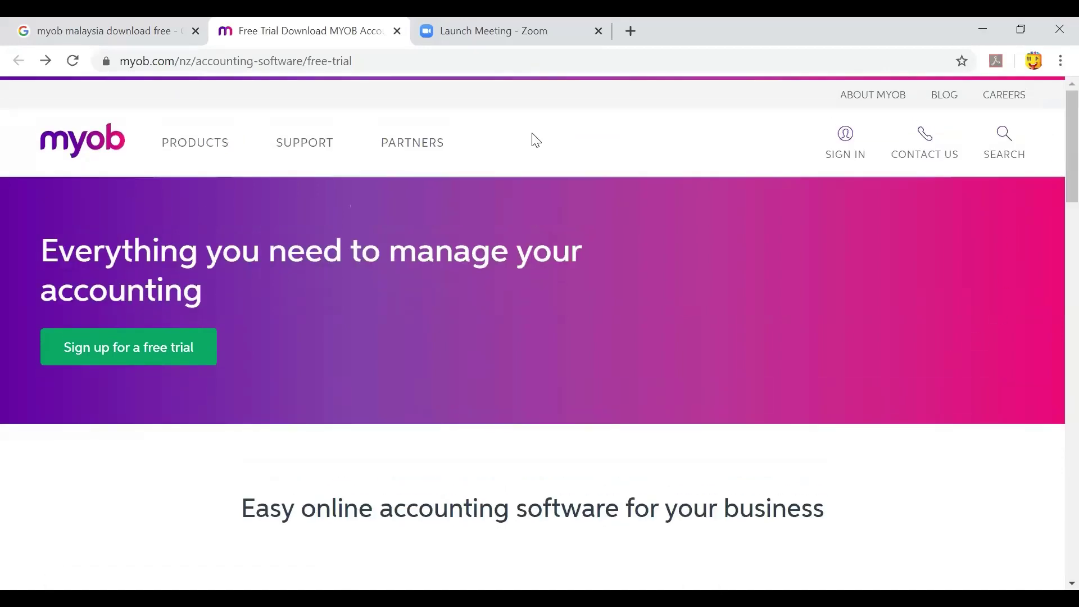
left_click(414, 69)
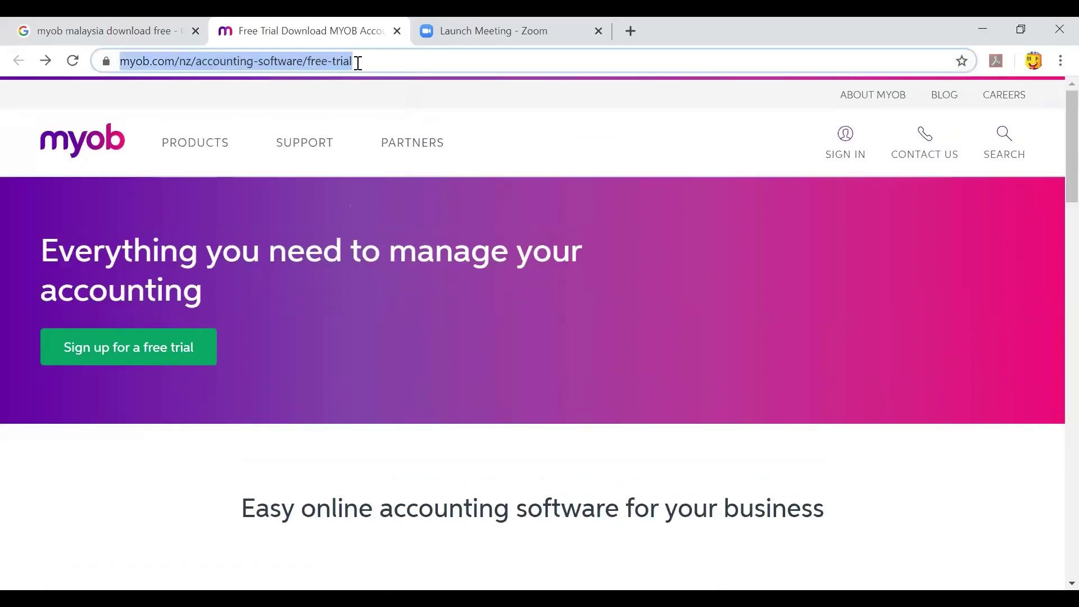
left_click(513, 139)
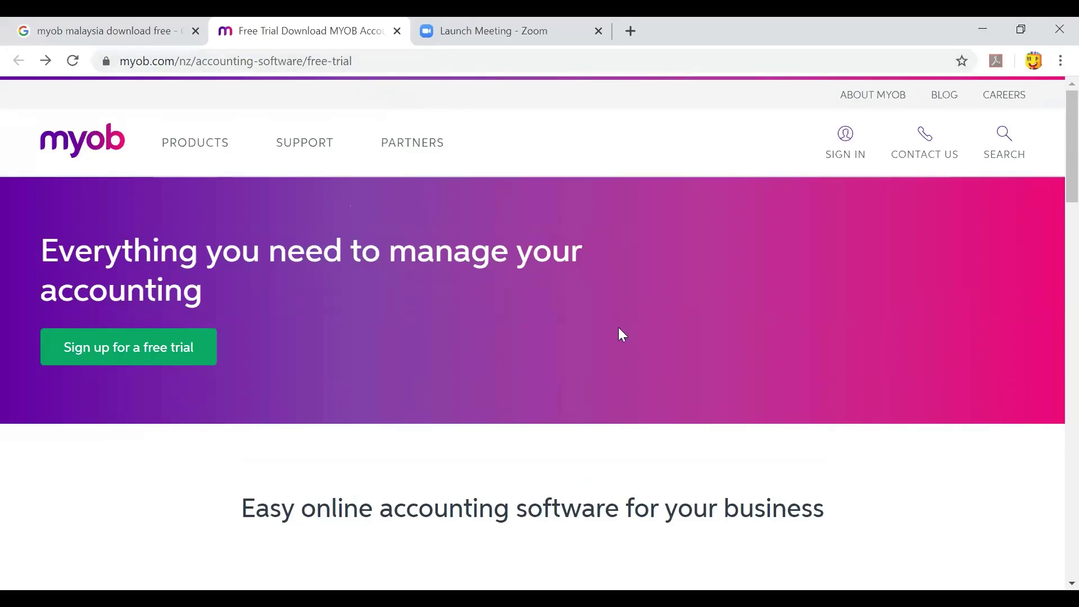
scroll(620, 334, "down", 2)
scroll(619, 331, "down", 7)
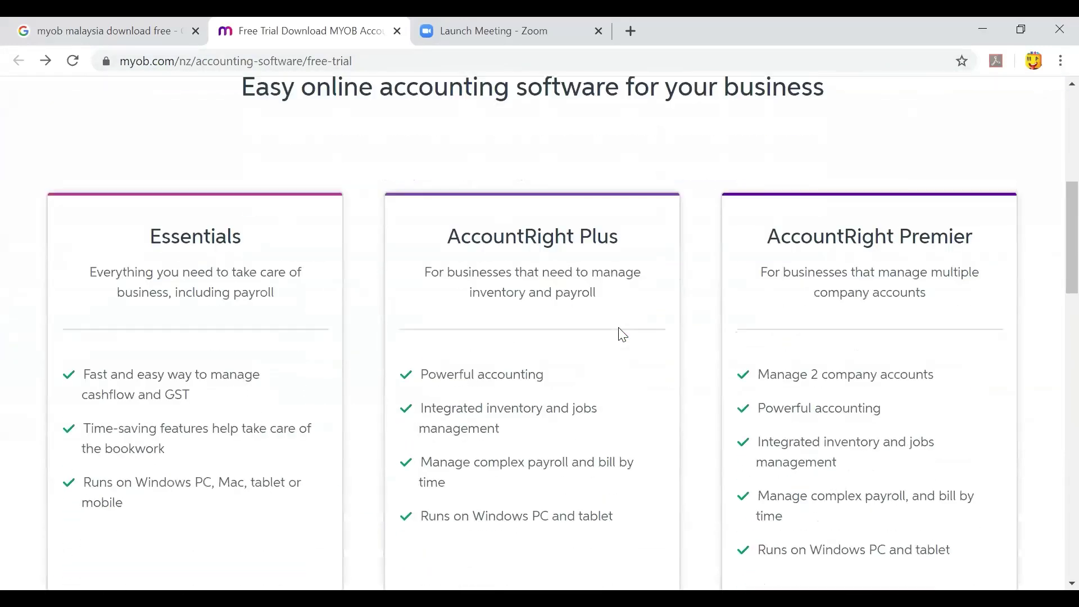
scroll(884, 303, "down", 2)
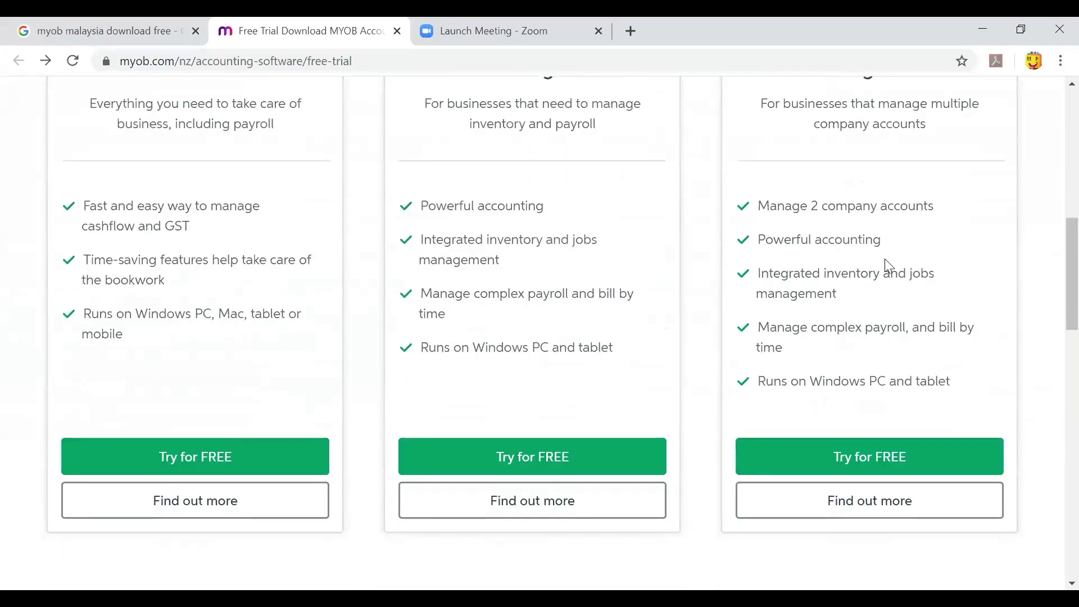
scroll(877, 225, "up", 2)
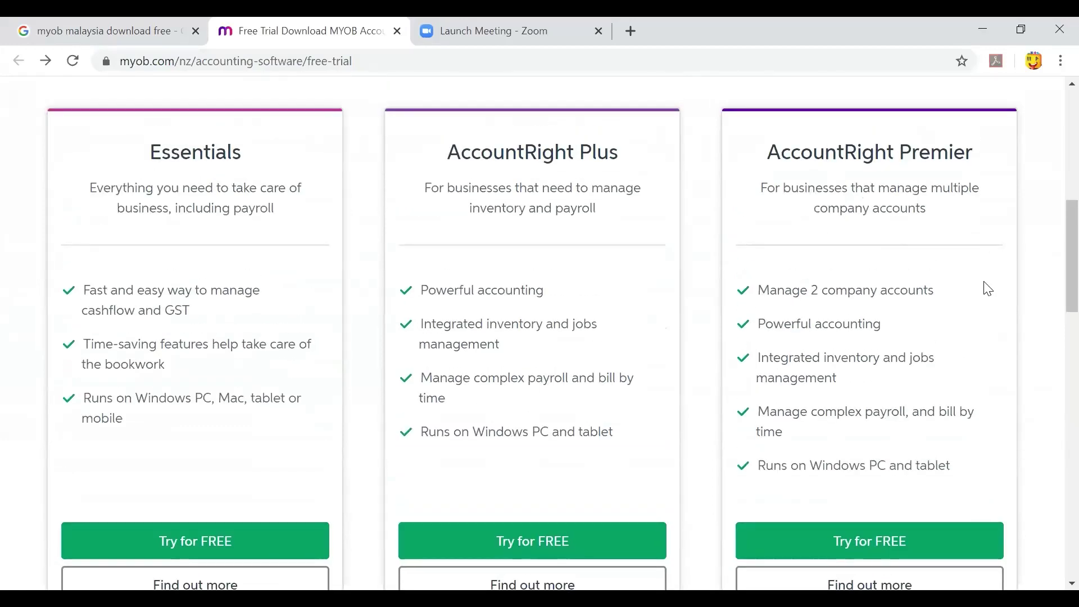
scroll(990, 287, "down", 2)
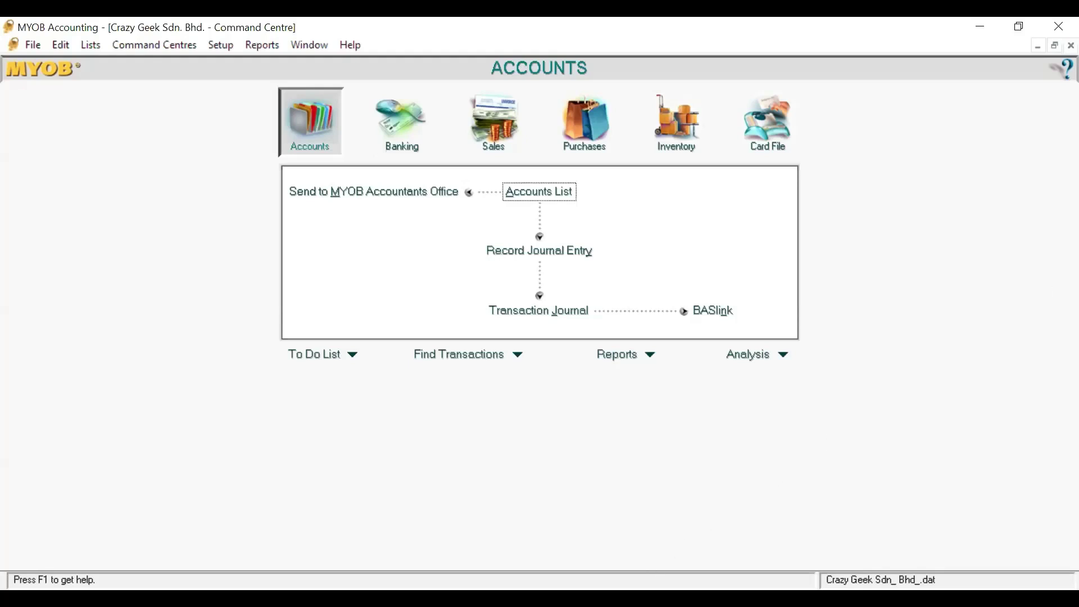
Examine the Maybank bank register in MYOB Accounting and the account transactions on the bank statement image in Photos
left_click(596, 598)
left_click(403, 151)
left_click(541, 193)
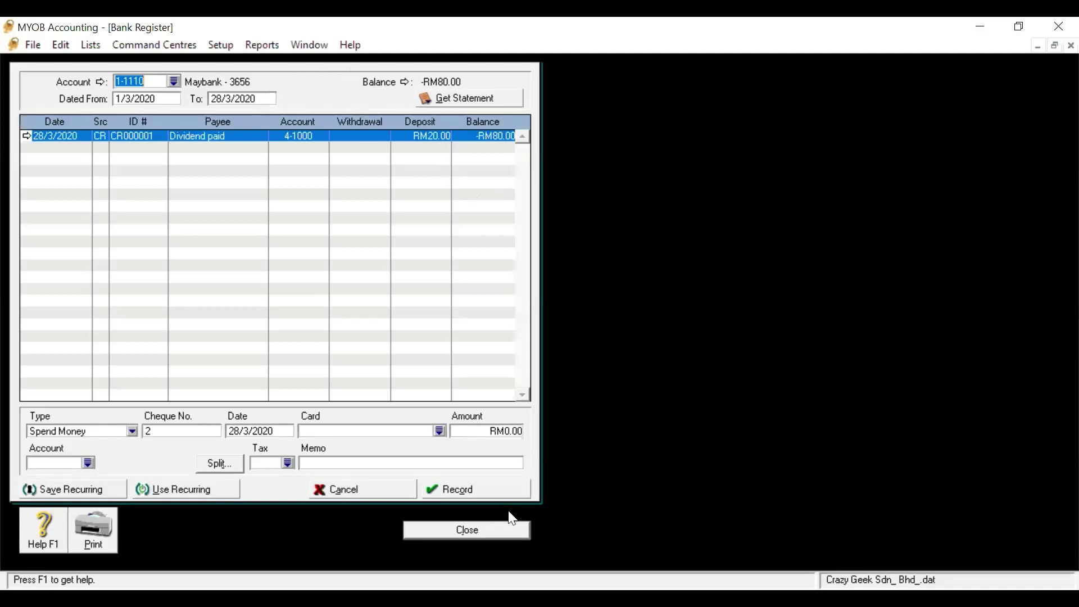
left_click(475, 529)
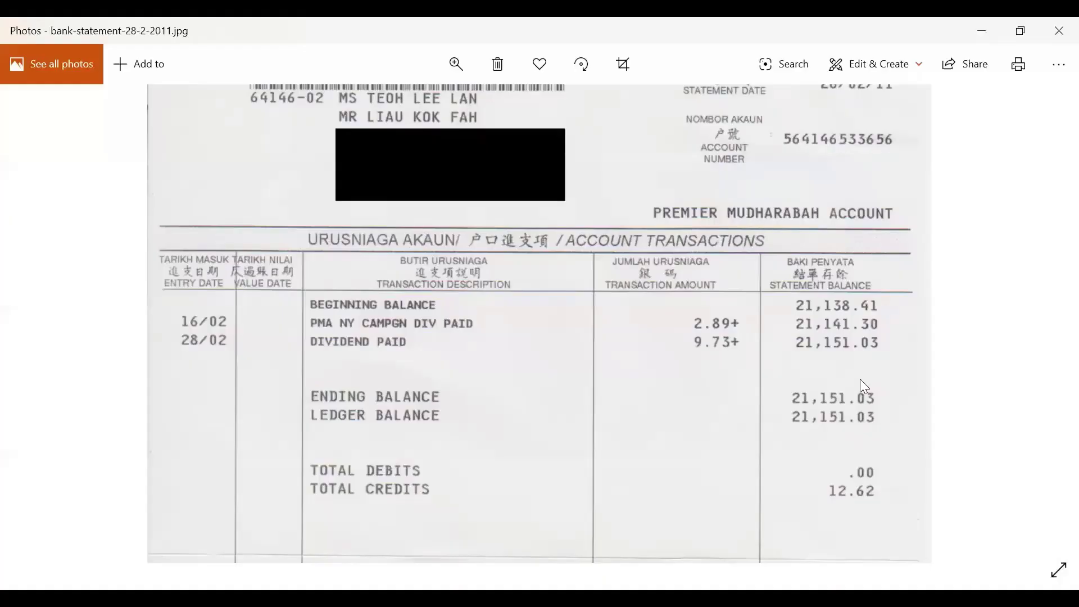
scroll(766, 330, "down", 2)
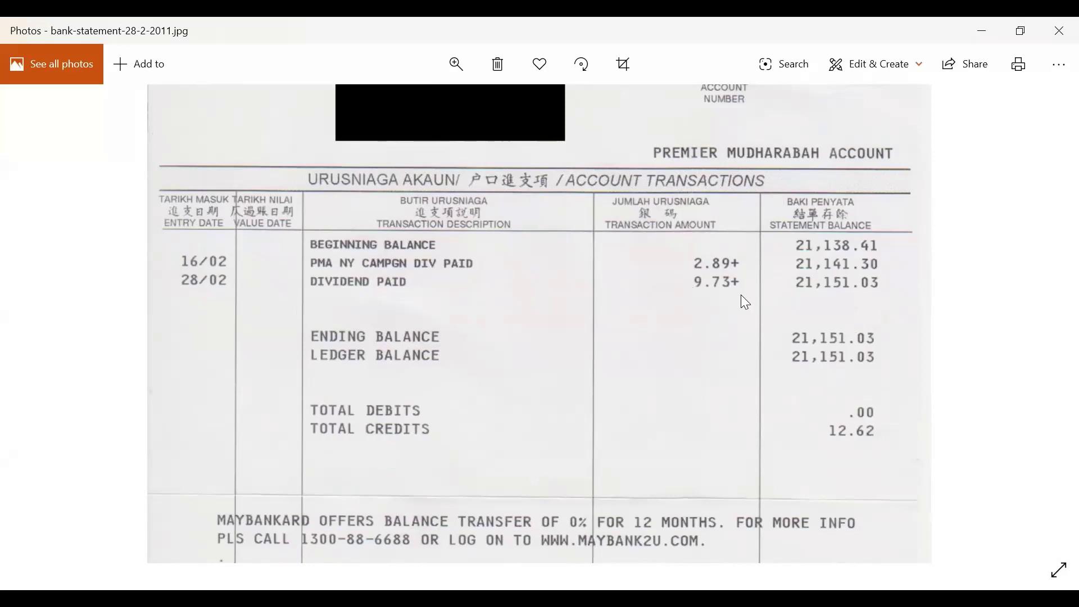
scroll(733, 453, "down", 2)
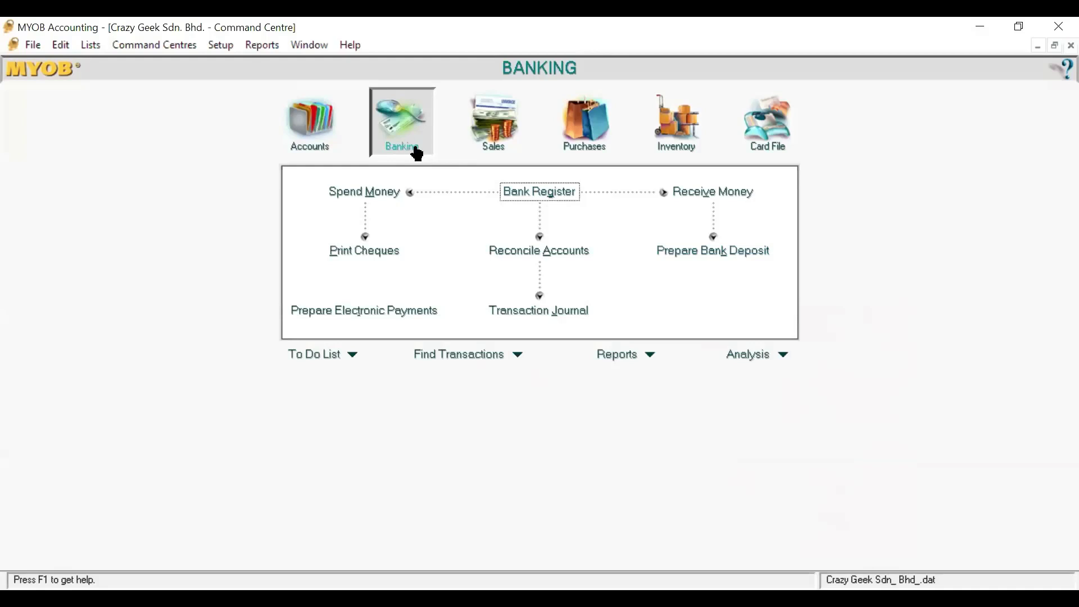
Start a Receive Money entry into the Maybank account in MYOB Accounting, with RM30.00 as the amount received and "Dividend" as the memo
left_click(735, 198)
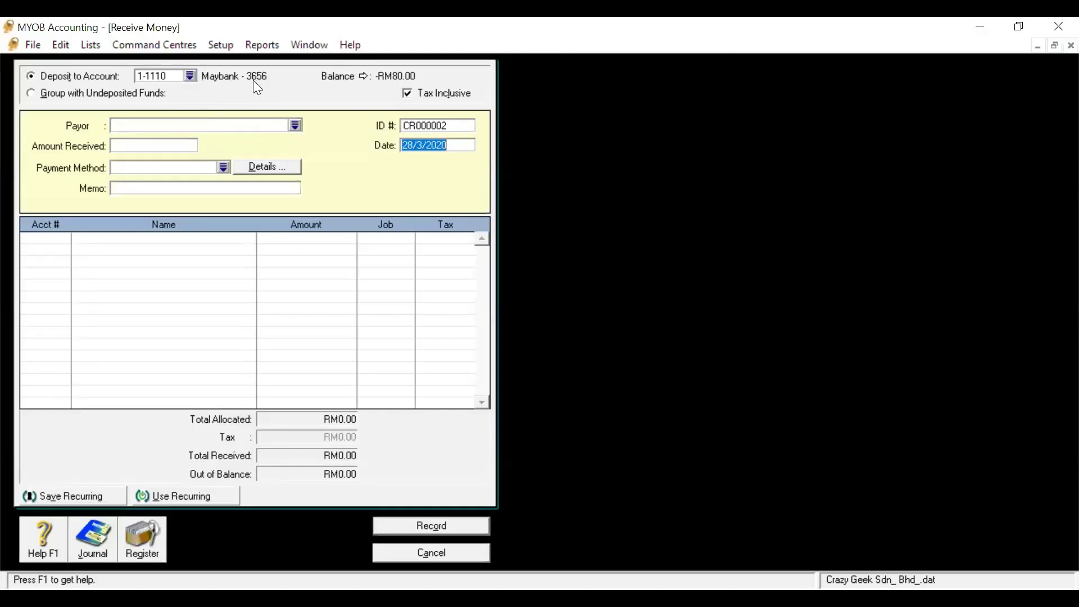
left_click(452, 124)
left_click(440, 127)
left_click_drag(450, 127, 378, 127)
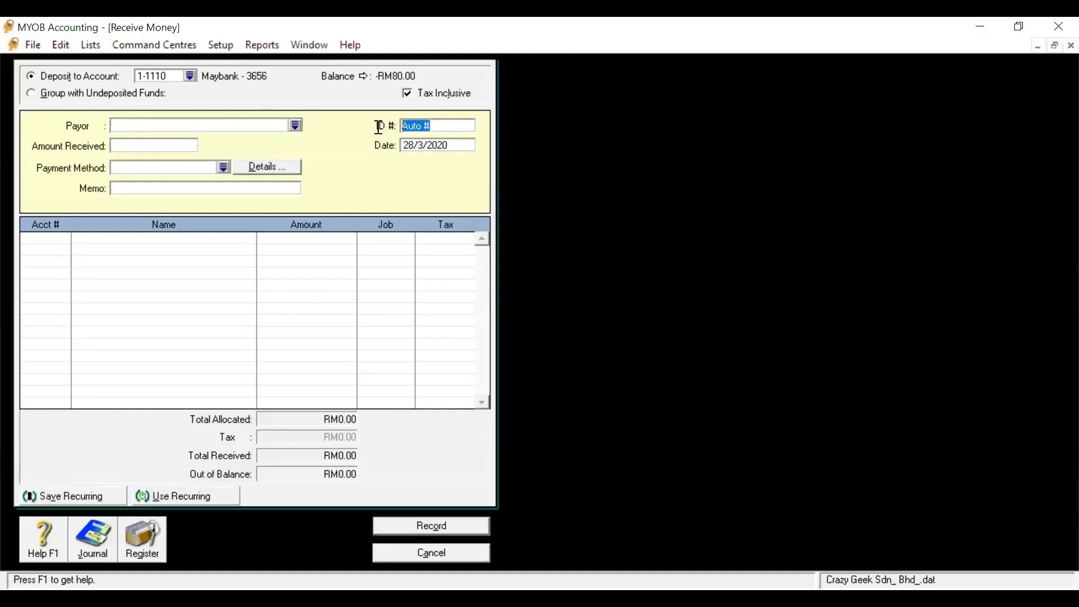
left_click(412, 146)
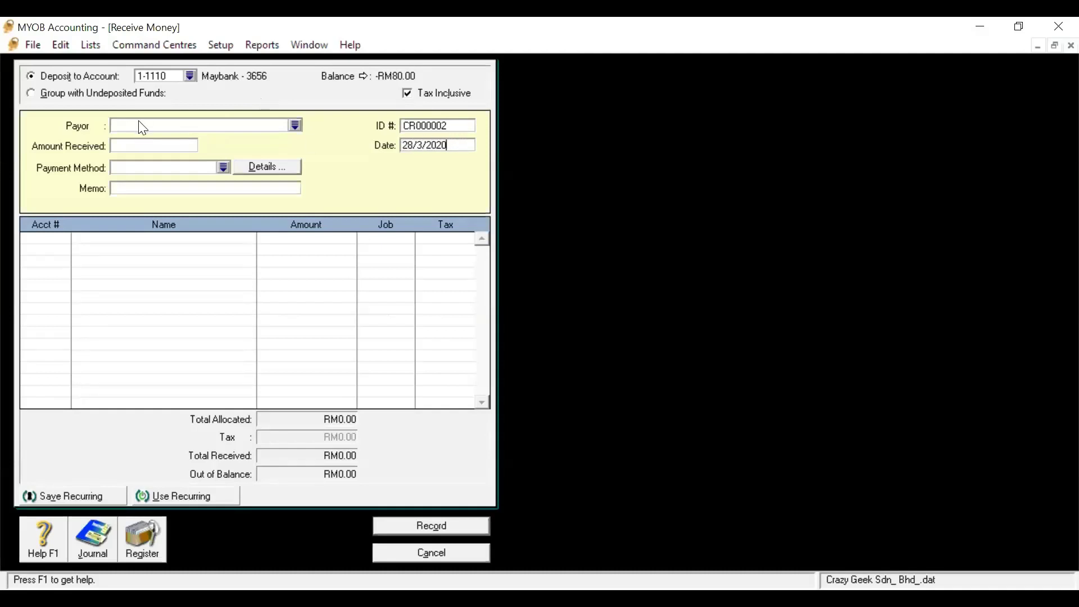
left_click(172, 145)
type("30")
key("Tab")
left_click(153, 187)
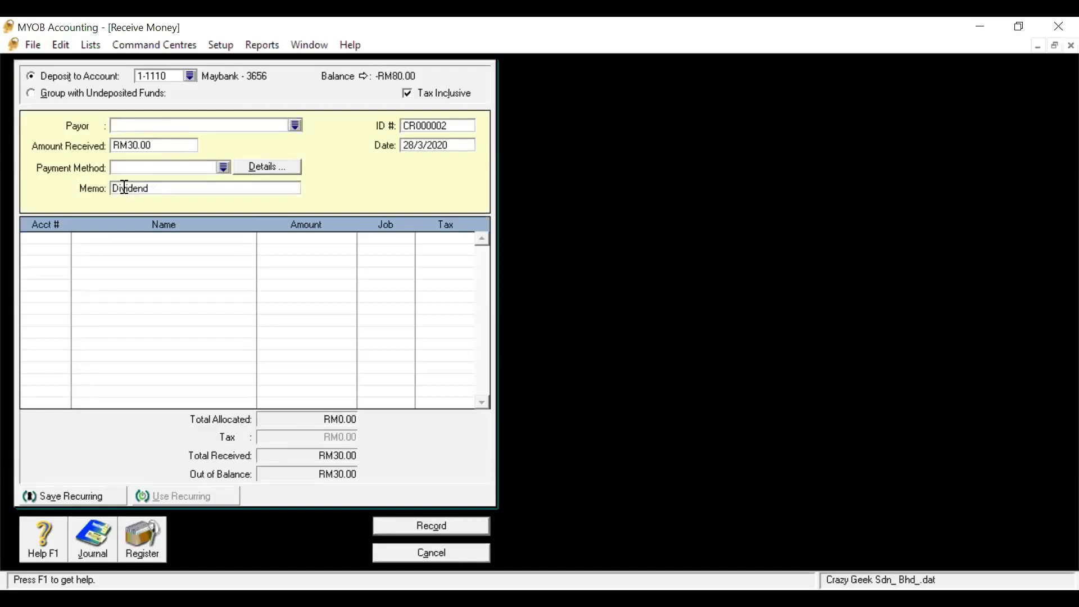
Allocate the receipt to account 4-1000 Fee Income, record it and close the Receive Money window
left_click(44, 236)
left_click(65, 237)
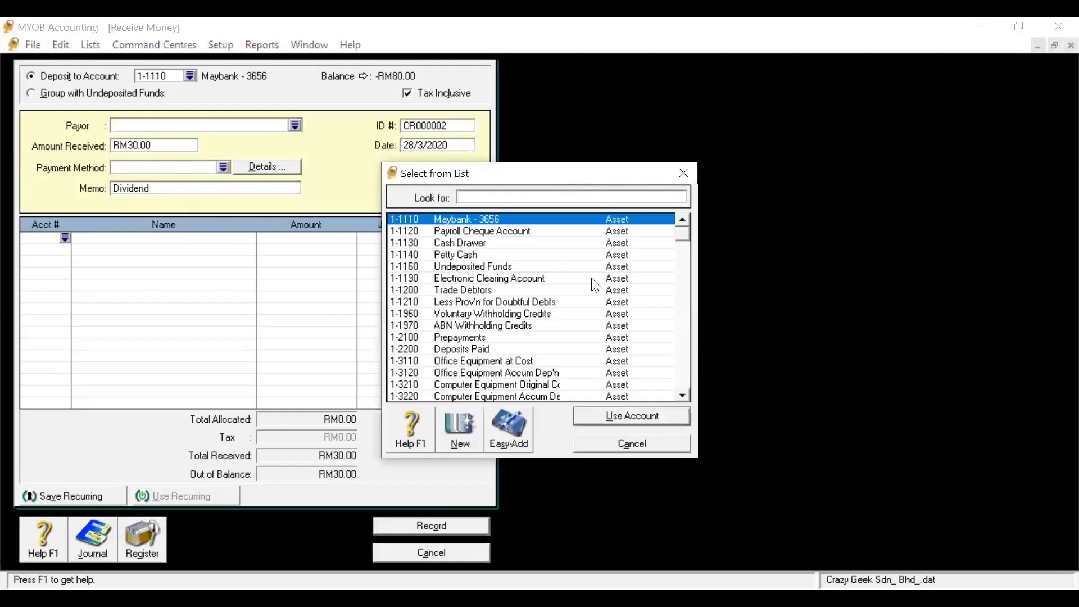
left_click(682, 396)
left_click(682, 396)
left_click(680, 396)
left_click(680, 396)
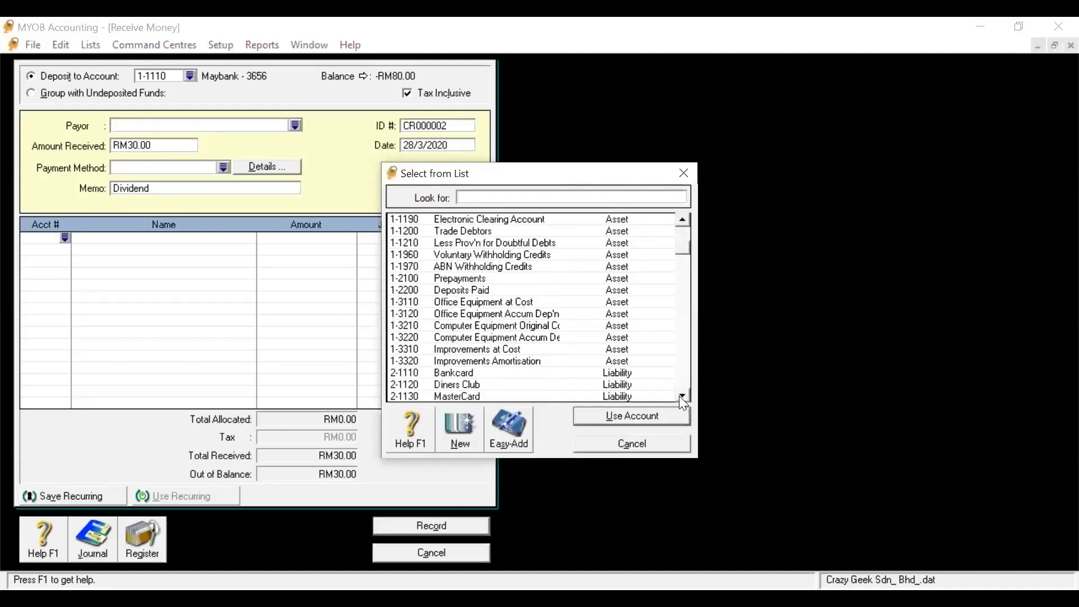
left_click(680, 396)
left_click(680, 397)
left_click(680, 396)
left_click(680, 396)
left_click(680, 396)
left_click(680, 397)
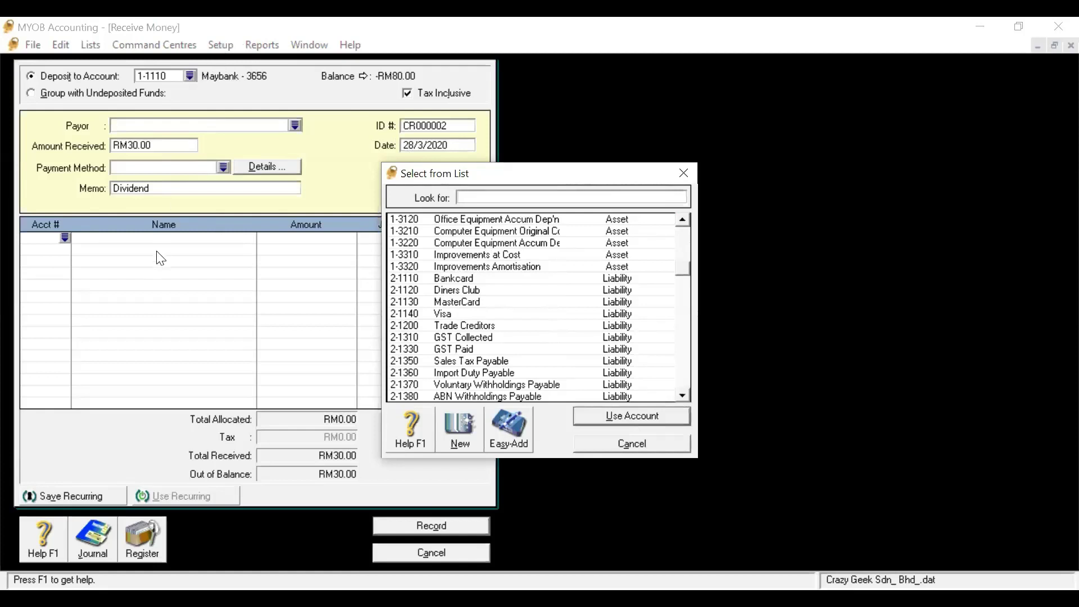
left_click(682, 395)
left_click(683, 394)
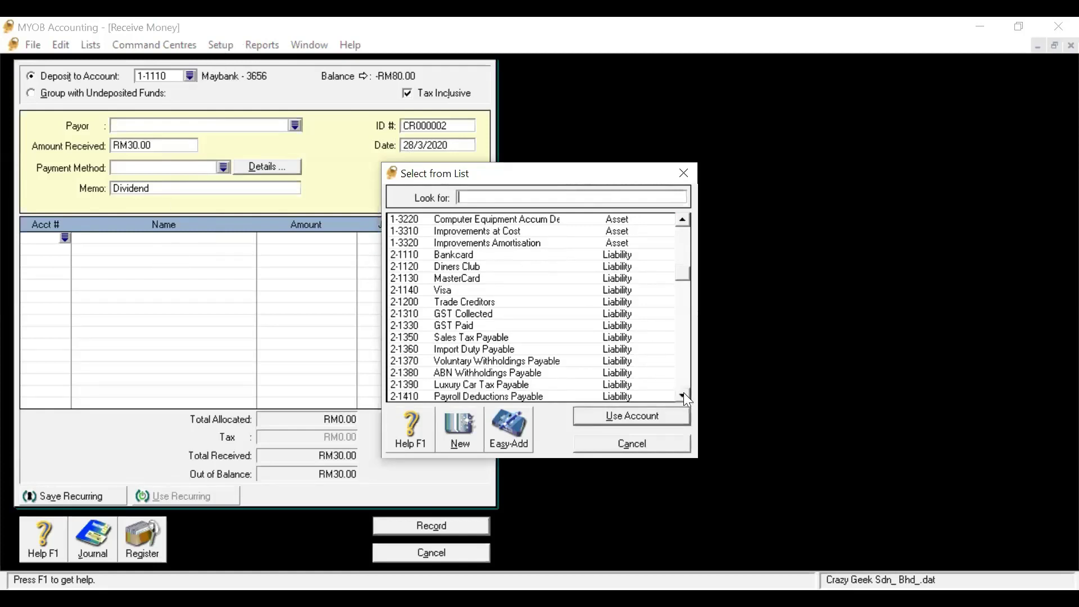
left_click(684, 395)
left_click_drag(684, 395, 684, 395)
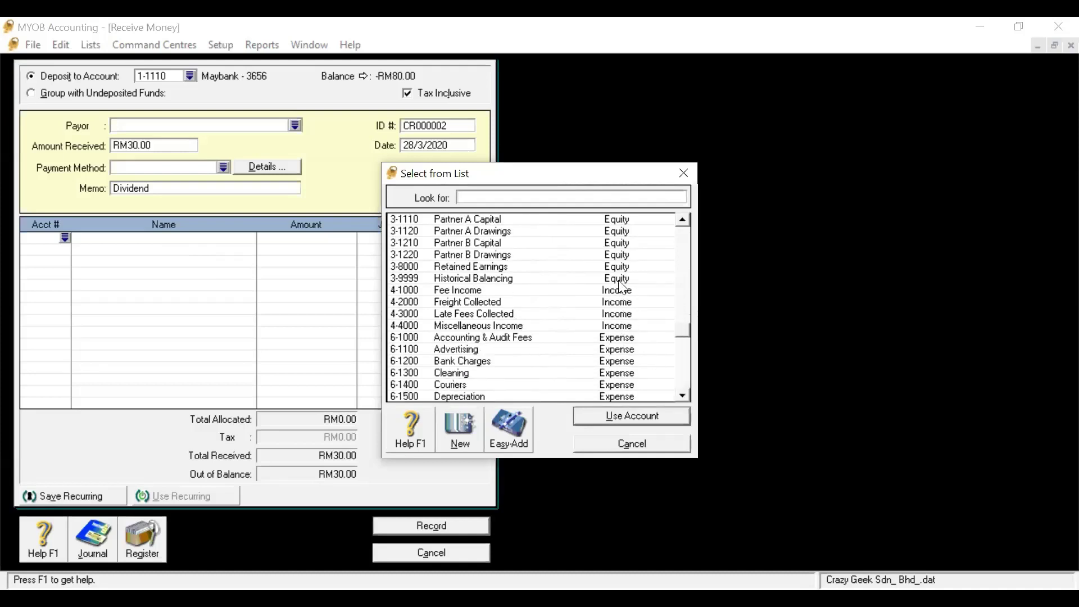
left_click(472, 293)
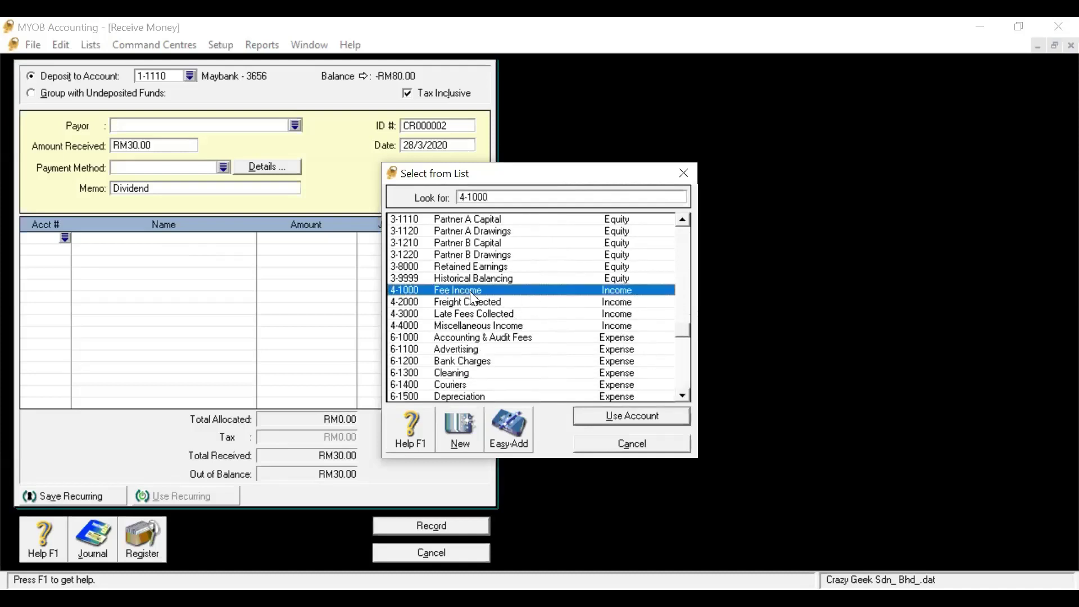
left_click(596, 411)
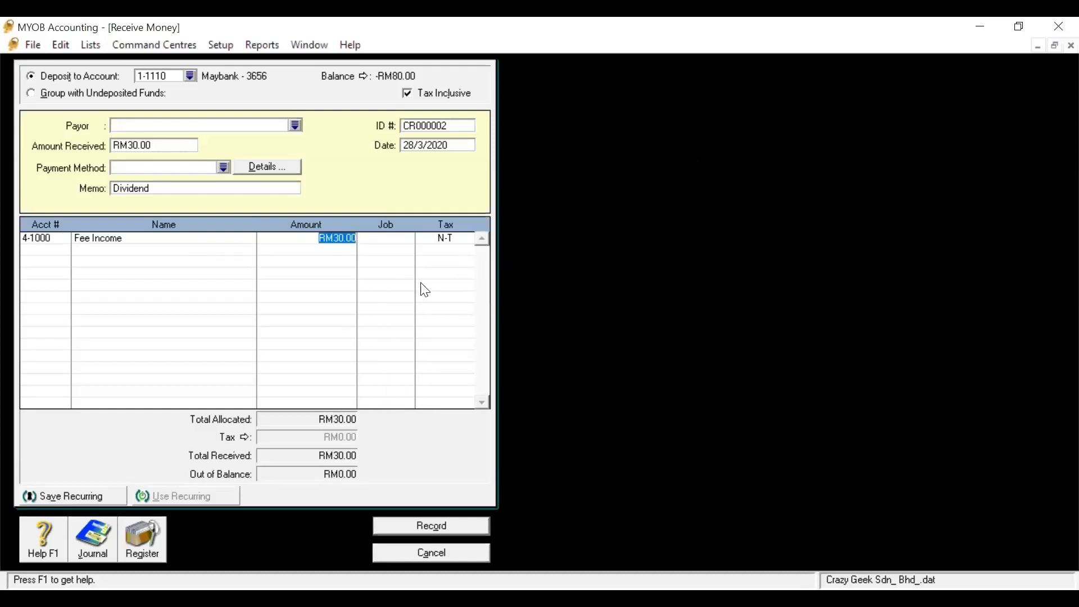
left_click(435, 529)
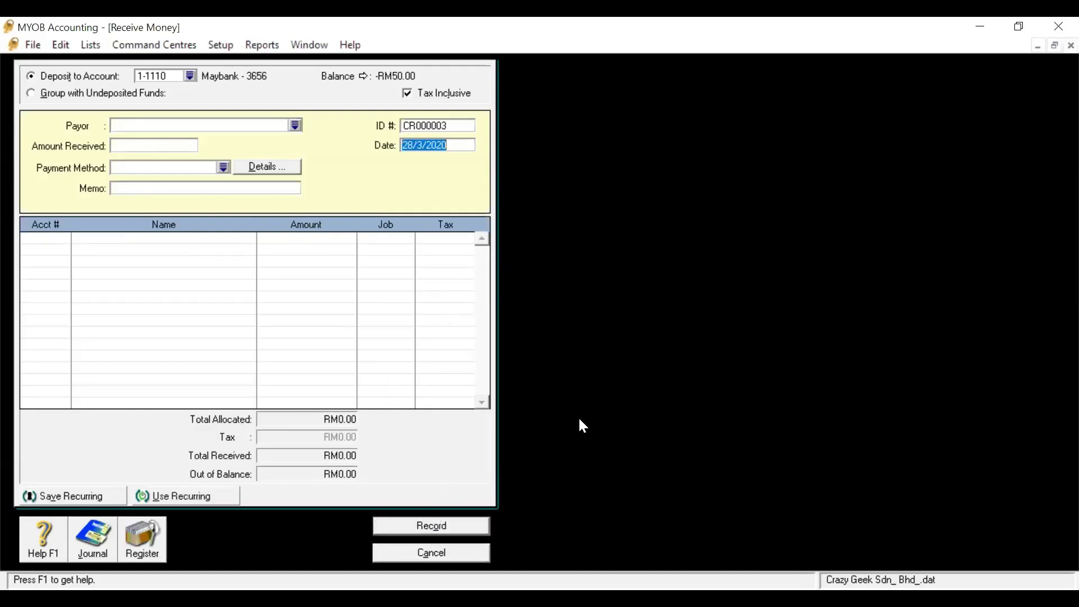
left_click(475, 555)
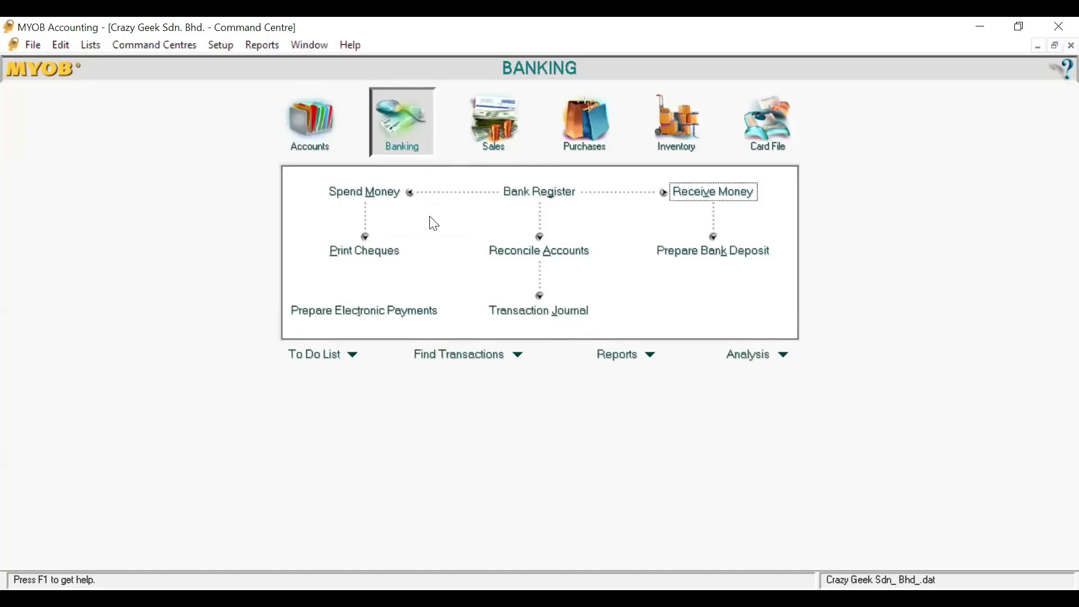
Start a Spend Money entry from the Maybank account with an amount of RM100.00 and the memo "Bank Charges"
left_click(373, 196)
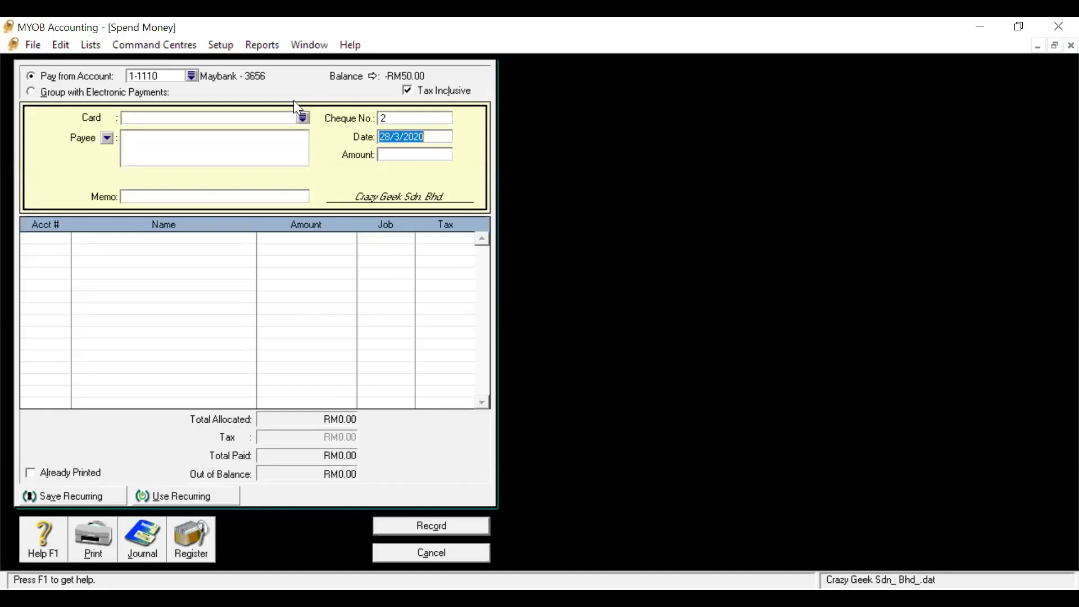
left_click(403, 137)
left_click(404, 154)
type("100")
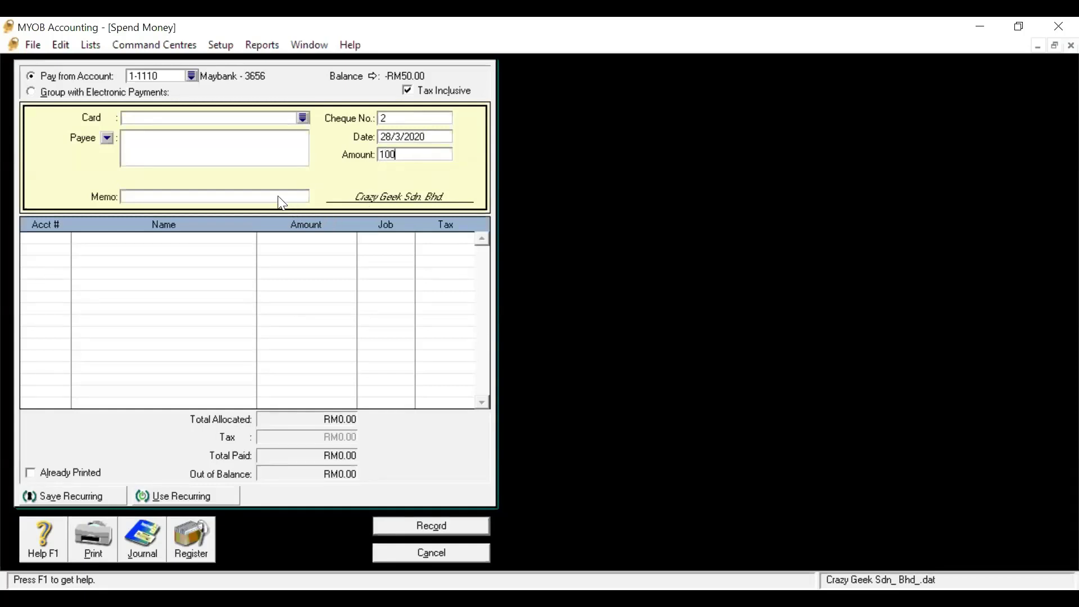
left_click(278, 197)
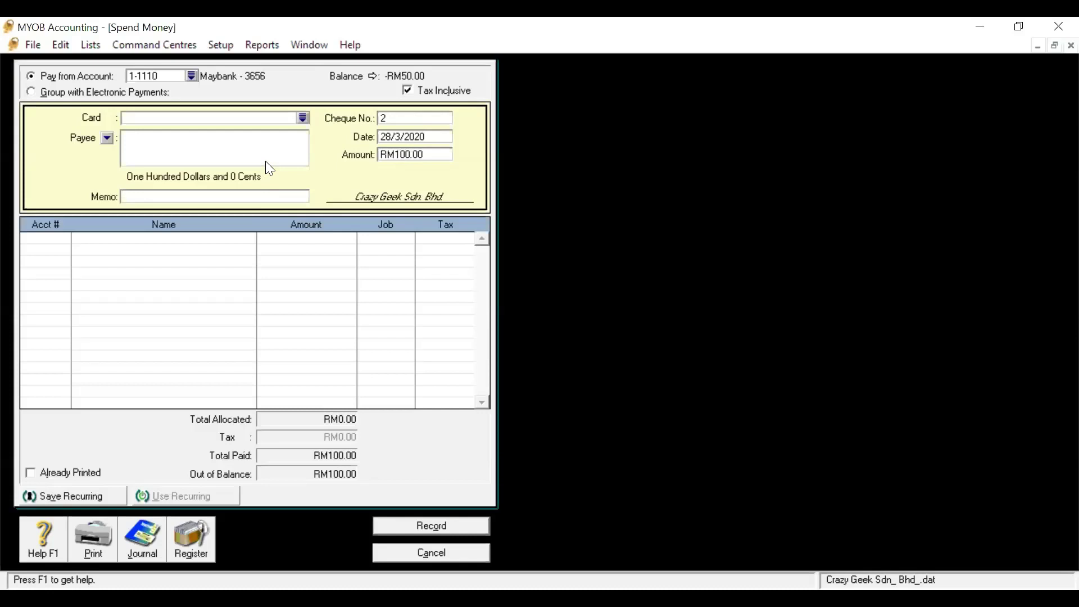
type("Bank Charges")
Allocate the payment to account 6-1200 Bank Charges, record it and close the Spend Money window
left_click(40, 240)
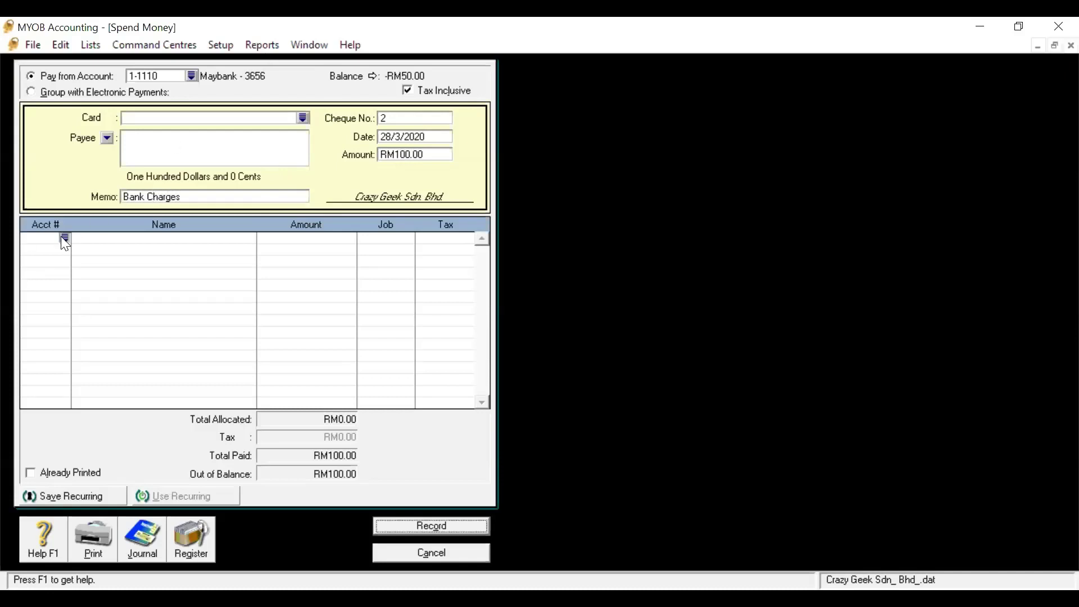
left_click(64, 237)
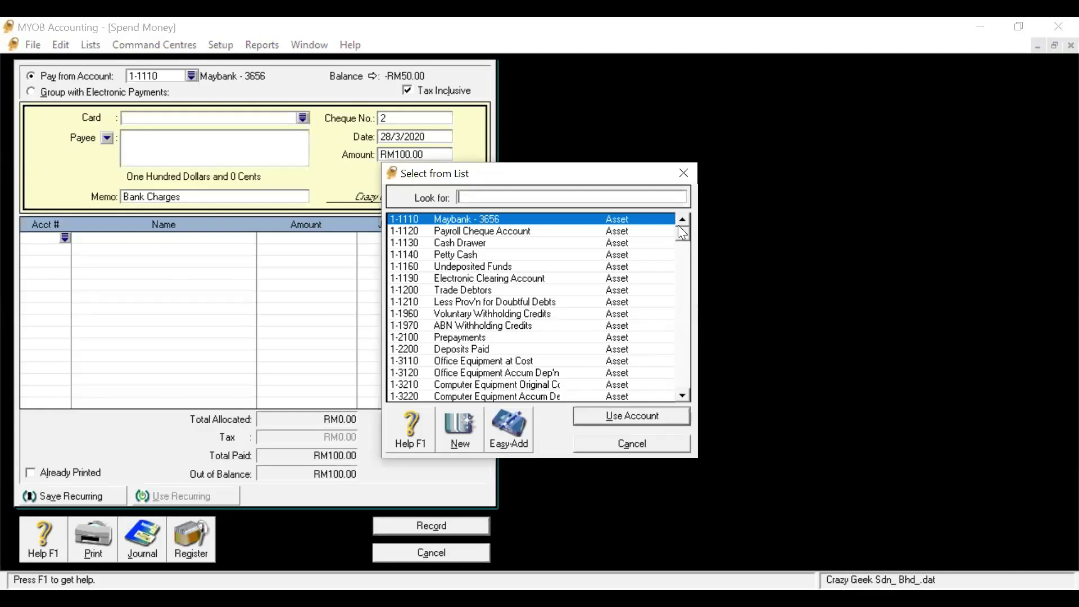
left_click(682, 395)
left_click(682, 396)
left_click(683, 396)
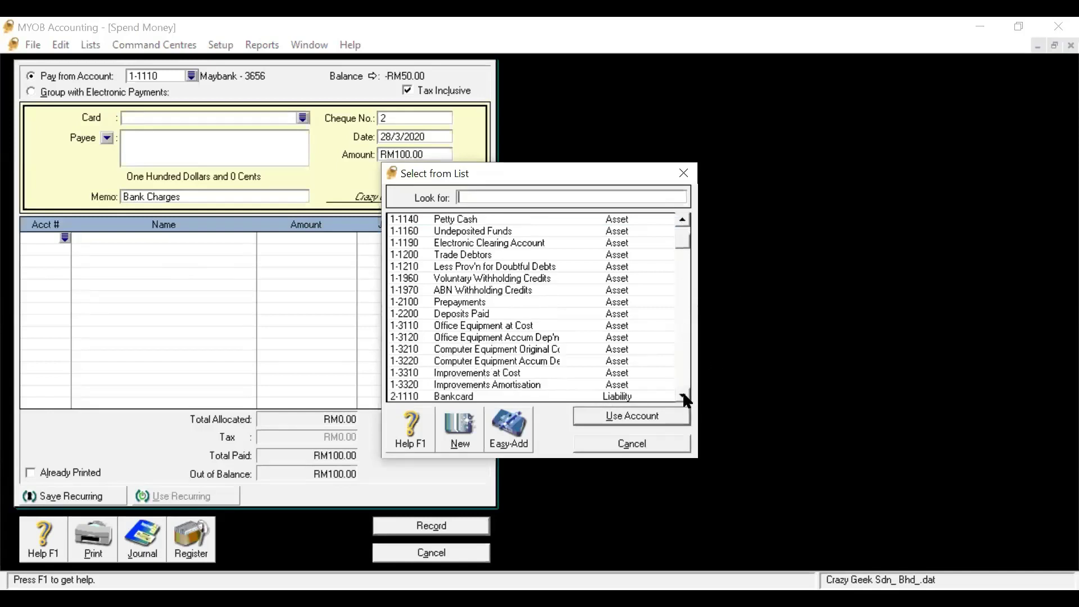
left_click(682, 396)
left_click(682, 395)
left_click_drag(683, 395, 682, 395)
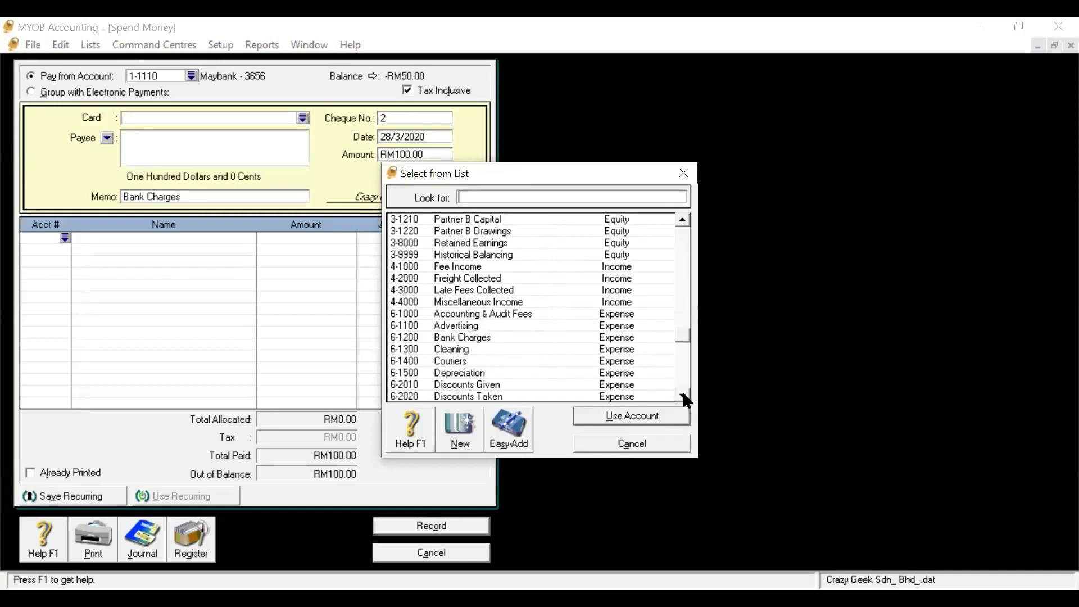
left_click(458, 339)
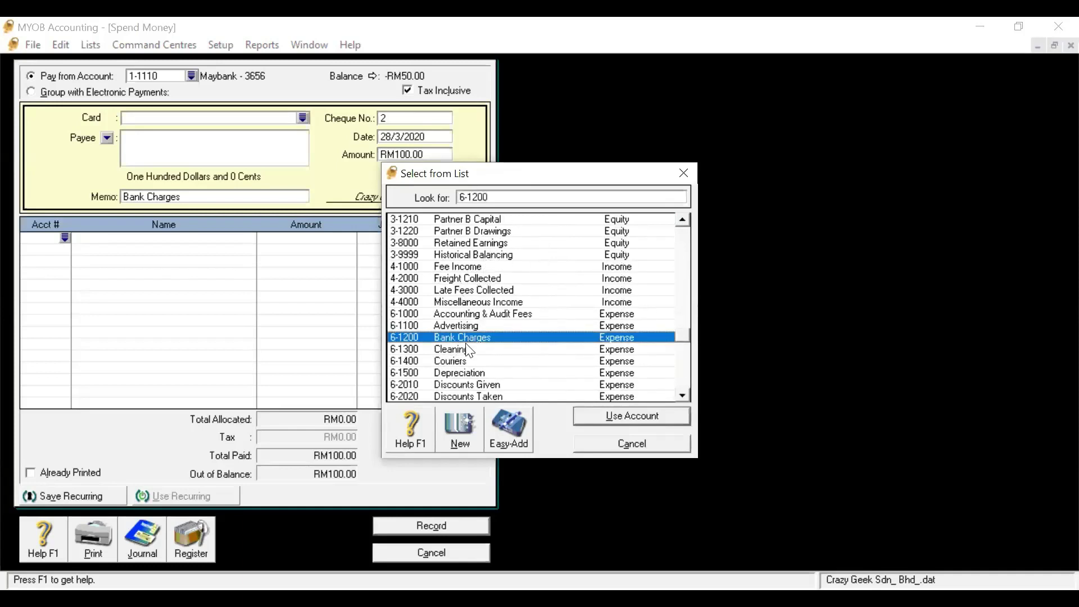
left_click(584, 416)
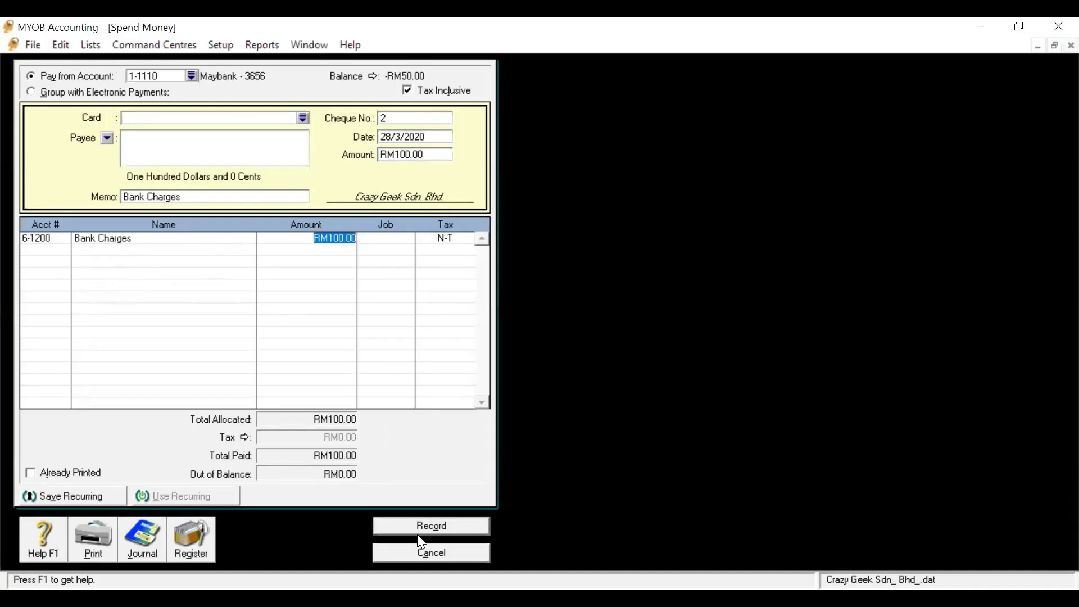
left_click(430, 527)
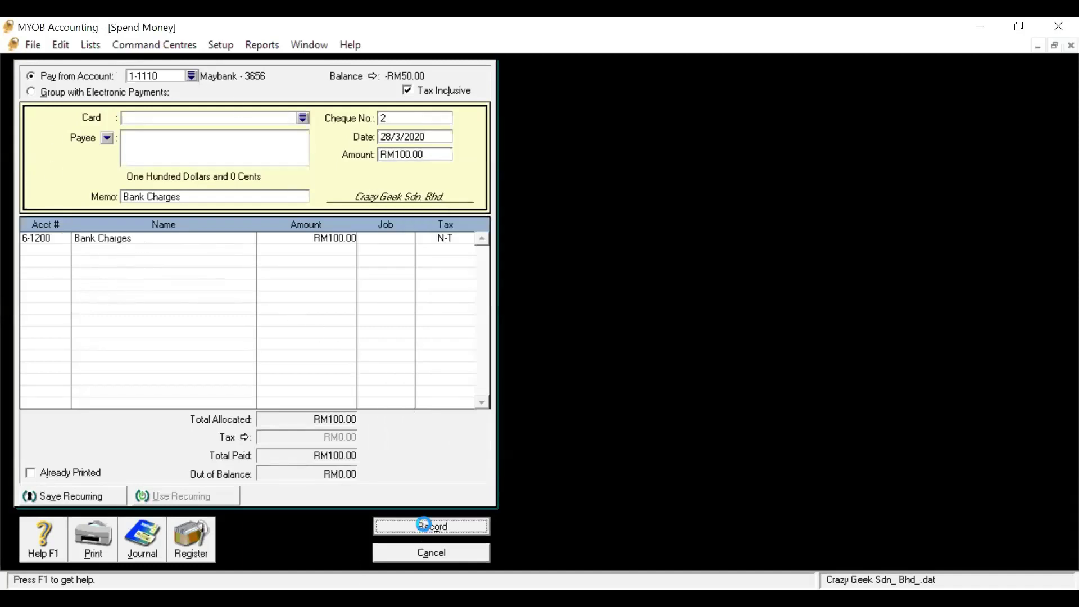
left_click(466, 553)
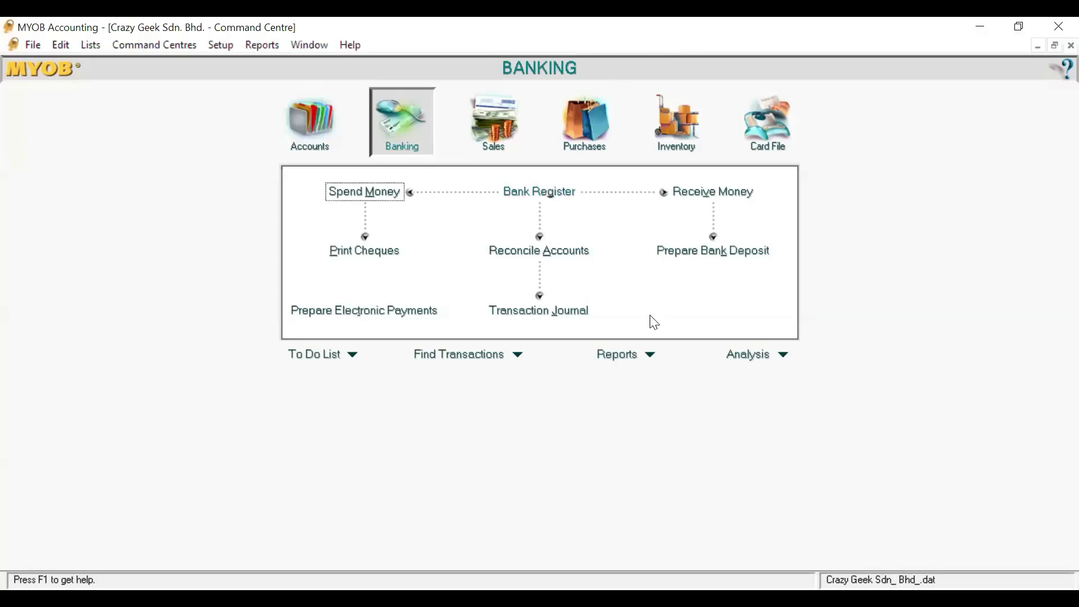
Open the customisation options of the General Ledger [Detail] report from the Accounts reports
left_click(650, 355)
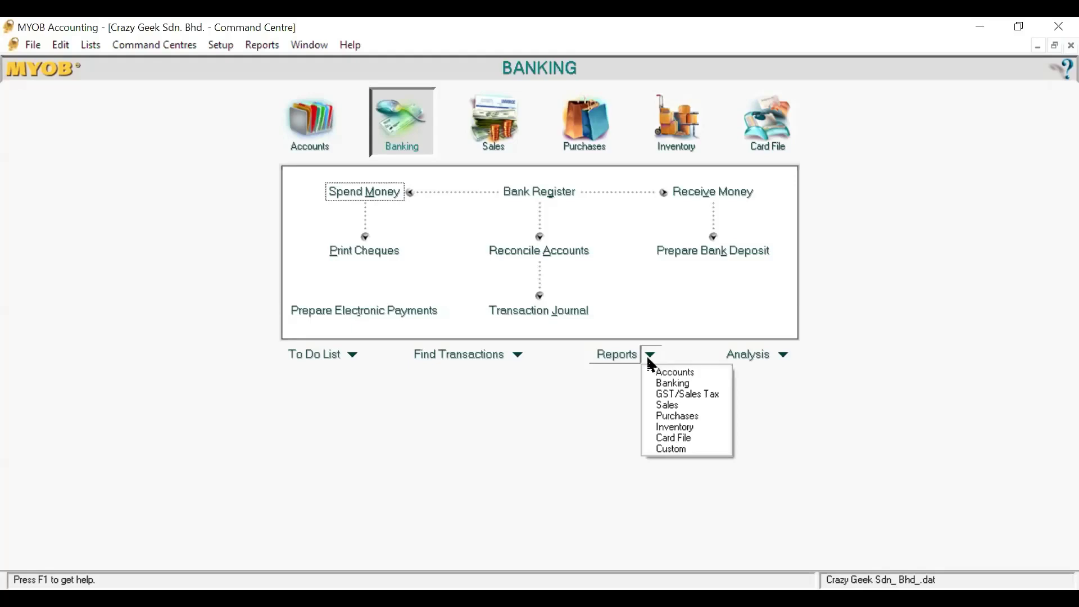
left_click(670, 374)
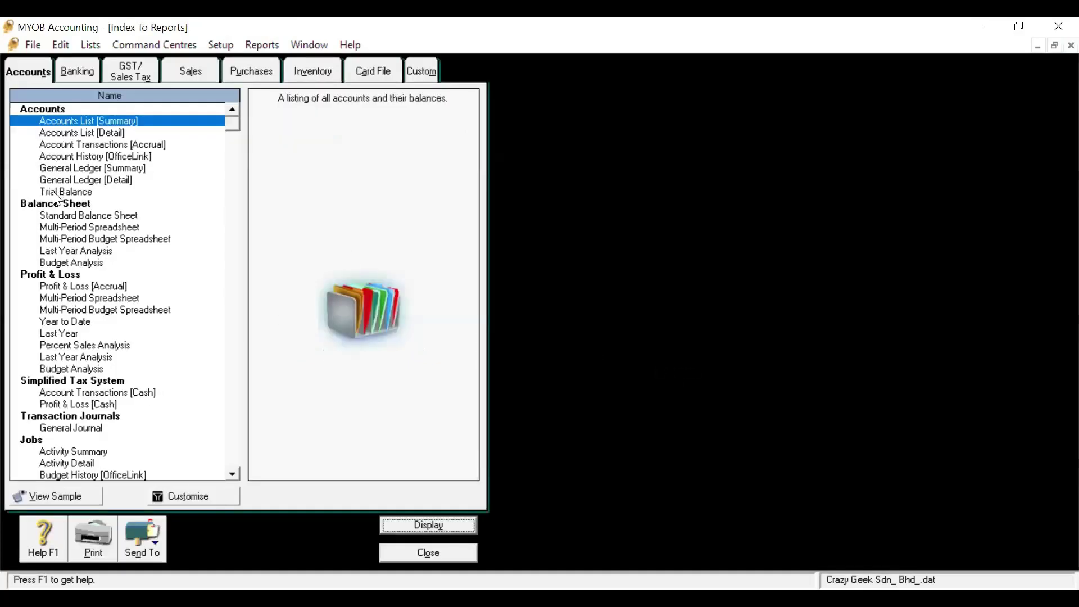
left_click(66, 181)
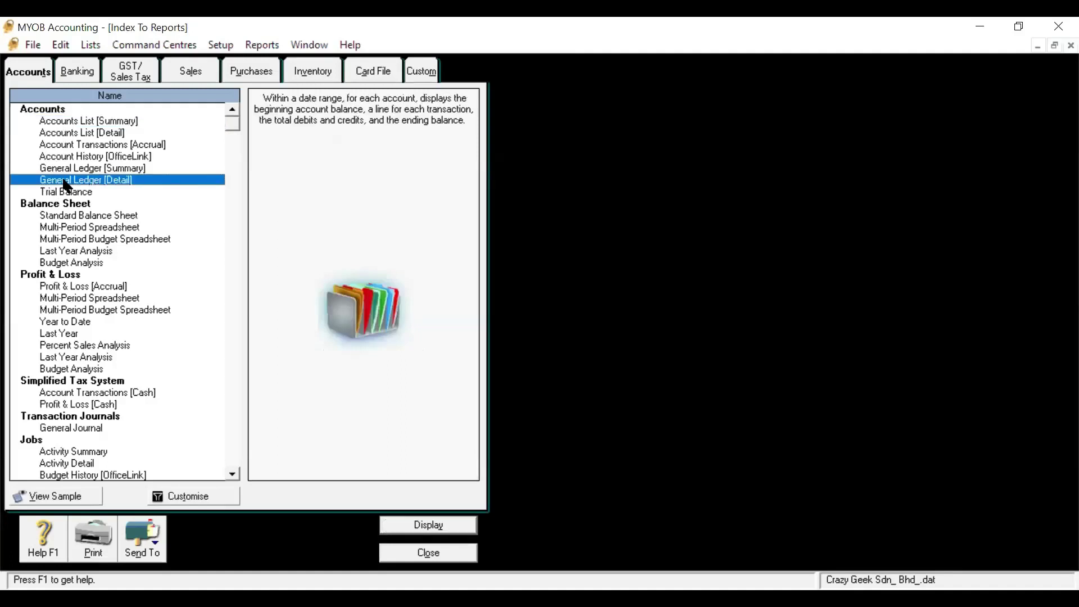
double_click(66, 181)
Limit the General Ledger [Detail] report to selected accounts from 1-1110 Maybank to 6-1200 Bank Charges
left_click(340, 216)
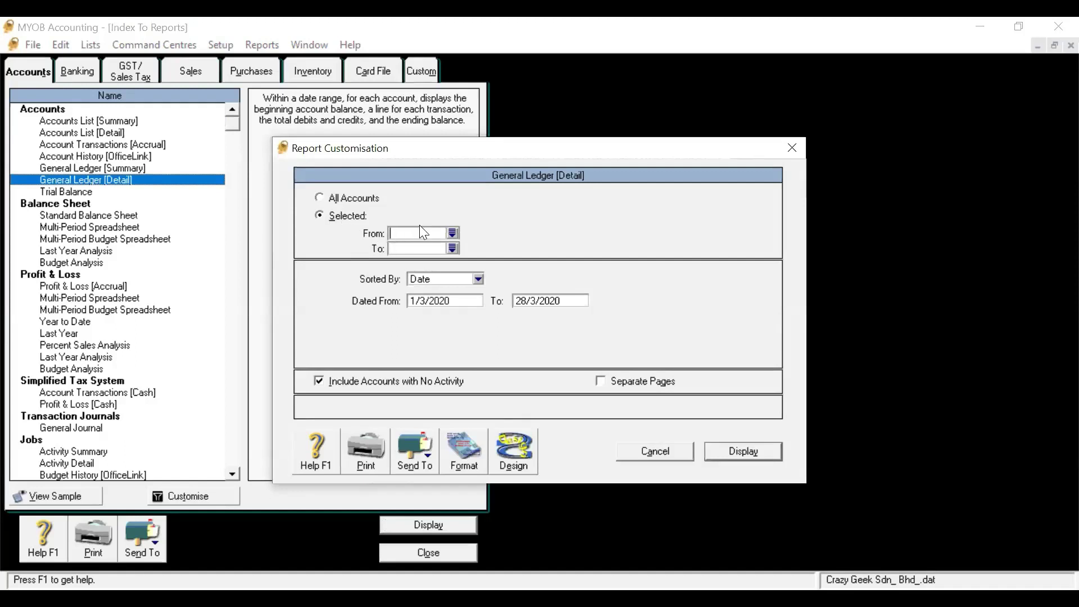
left_click(451, 234)
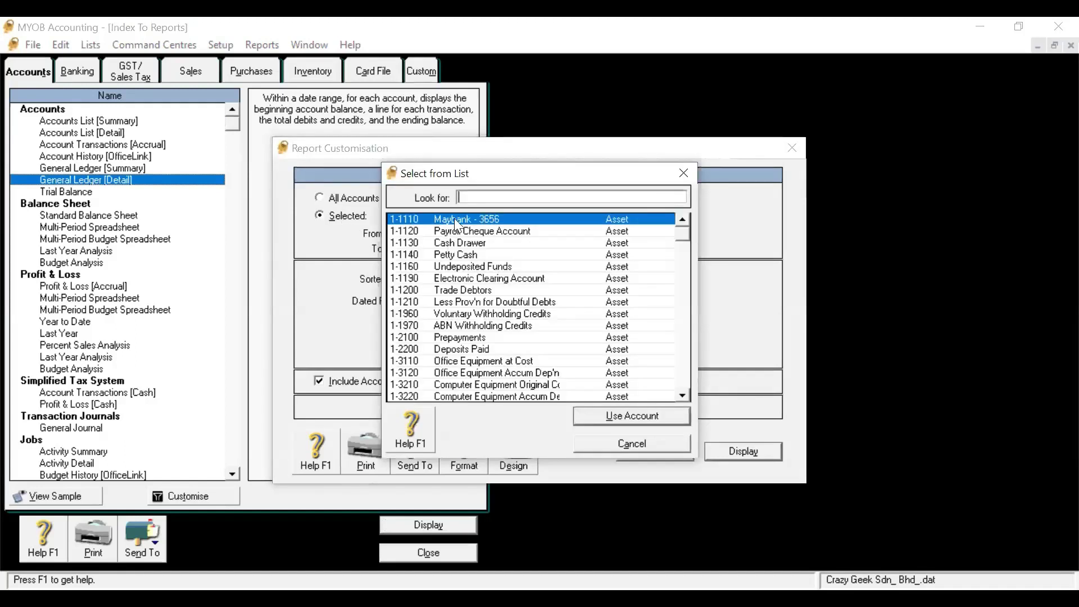
left_click(589, 416)
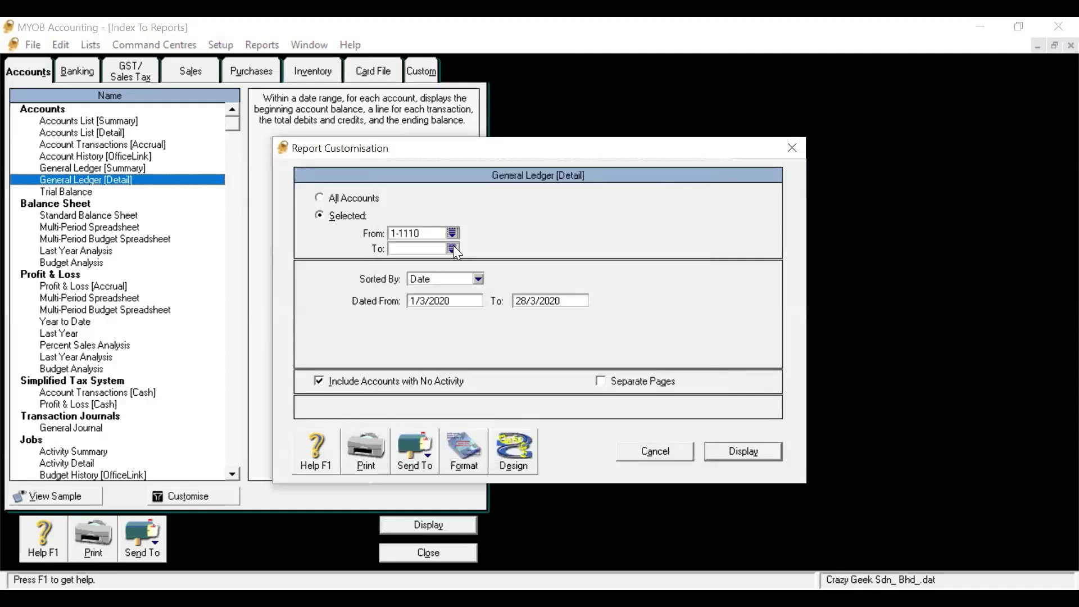
left_click(453, 245)
left_click(682, 395)
left_click_drag(682, 396, 681, 395)
type("6-1200")
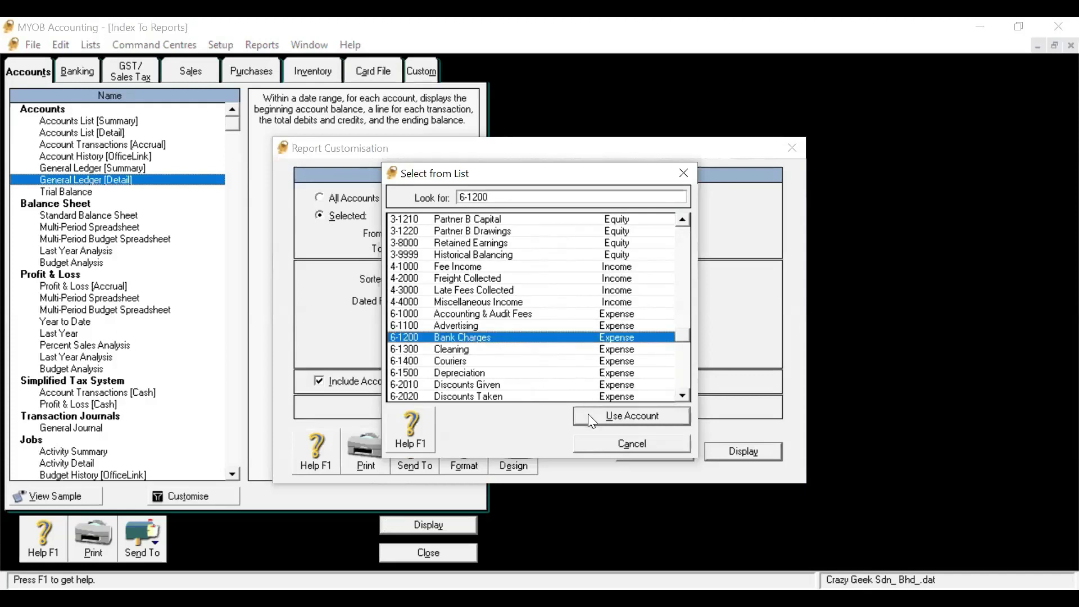
left_click(588, 416)
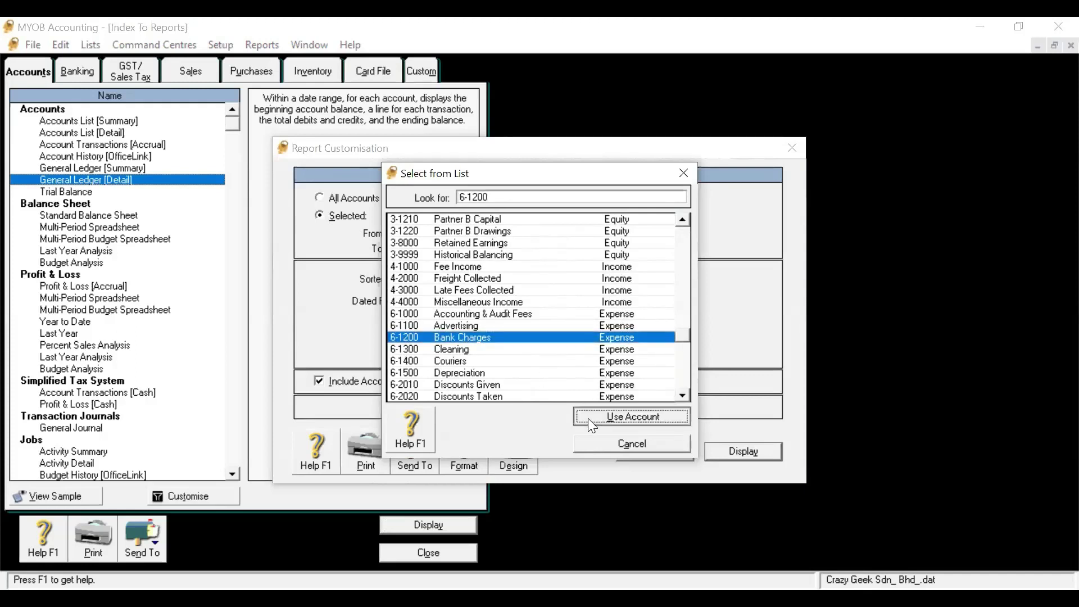
Set the report's start date to 1/1/2020, exclude accounts with no activity and display the report
left_click(420, 301)
left_click(425, 300)
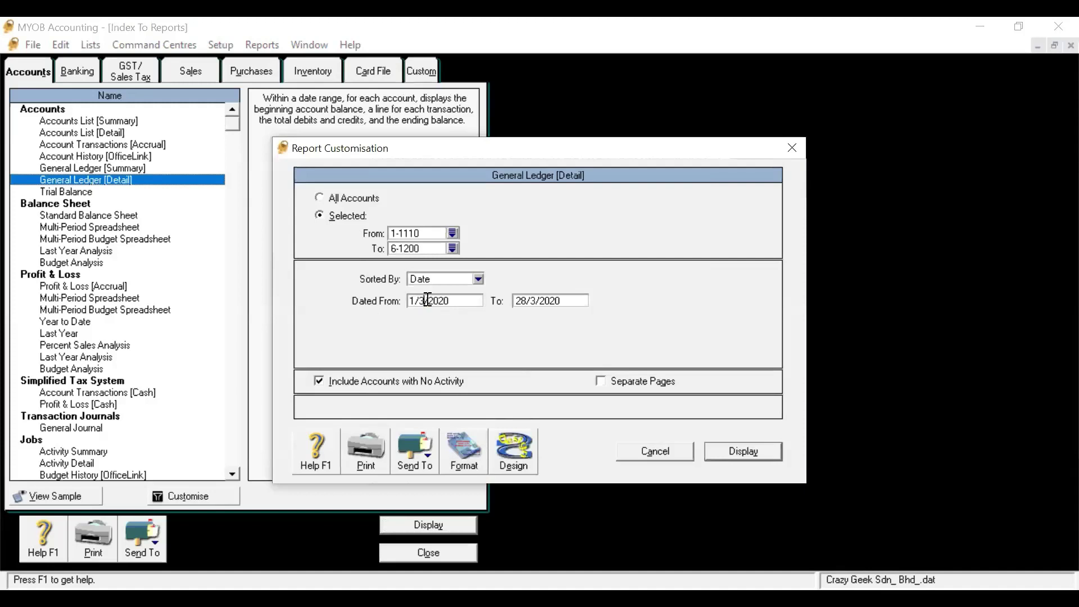
key("BackSpace")
type("1")
left_click(318, 382)
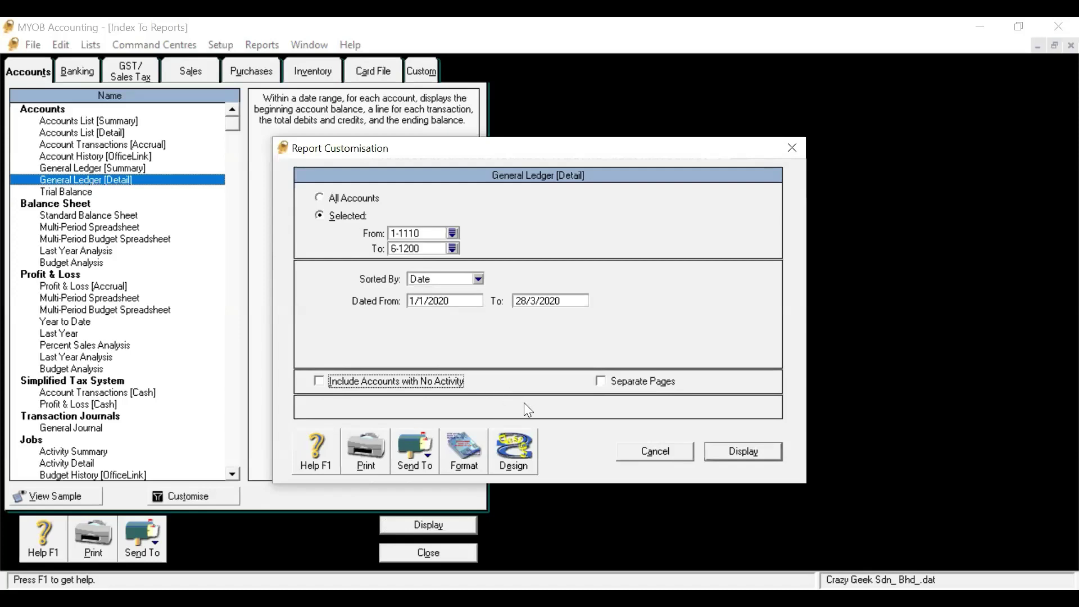
left_click(722, 454)
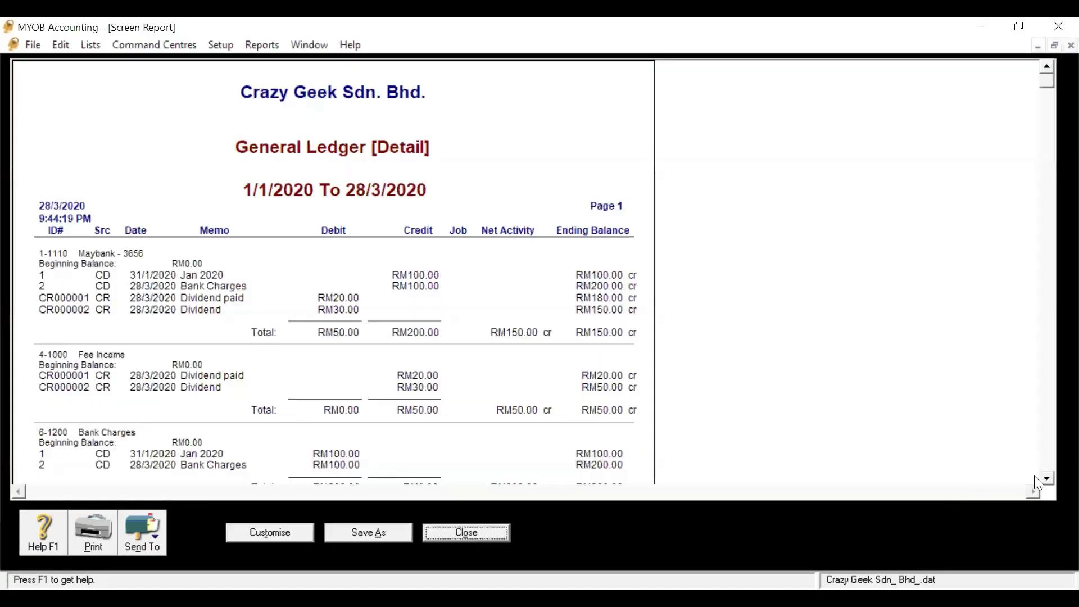
Review the General Ledger [Detail] report down to the grand total, and close it along with the report index
left_click(1047, 479)
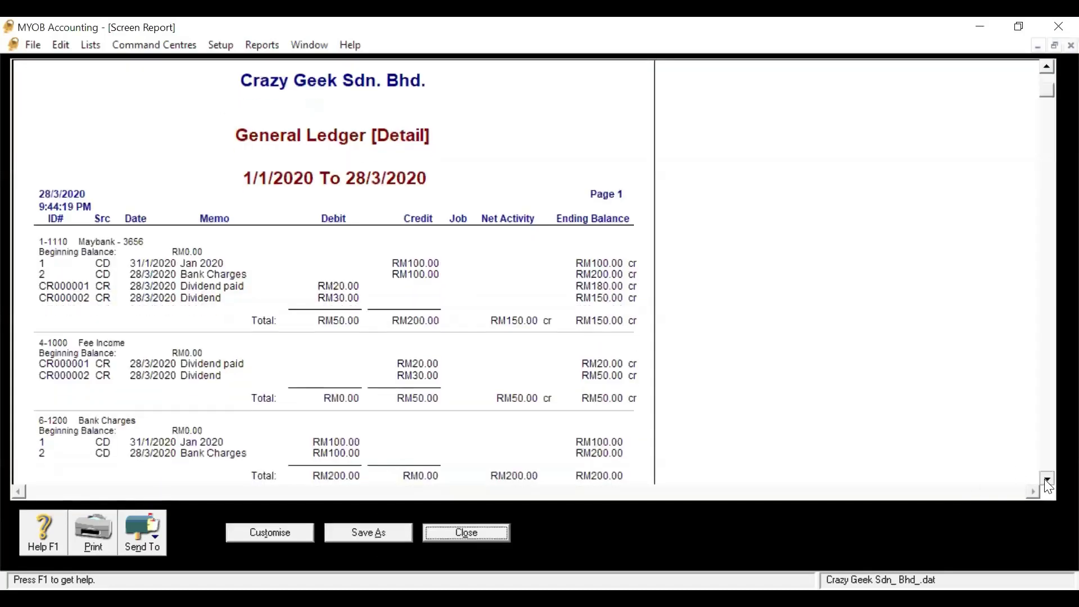
left_click(1047, 479)
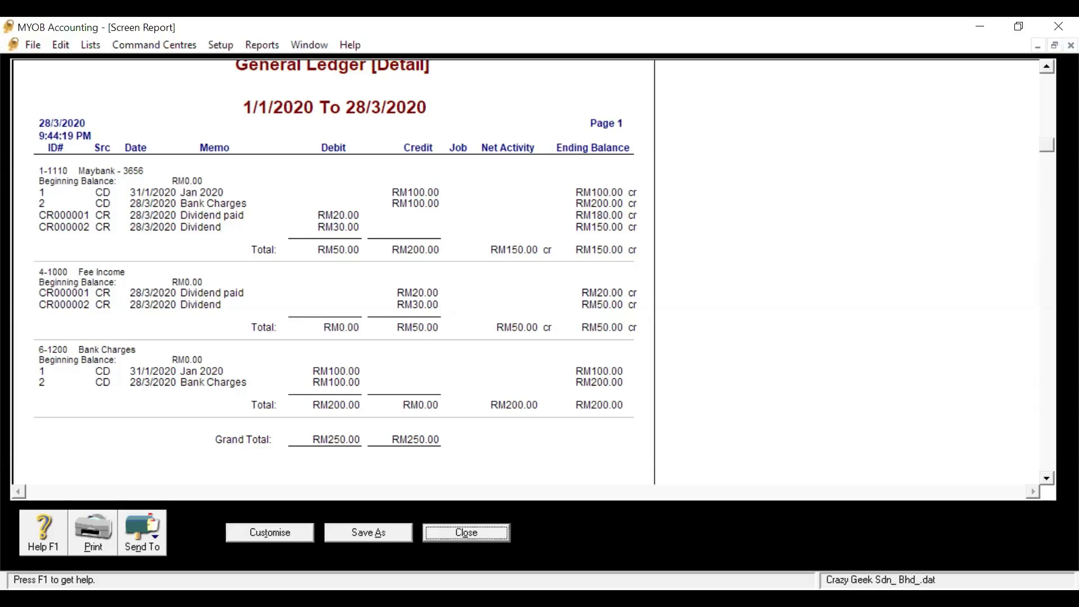
left_click(490, 534)
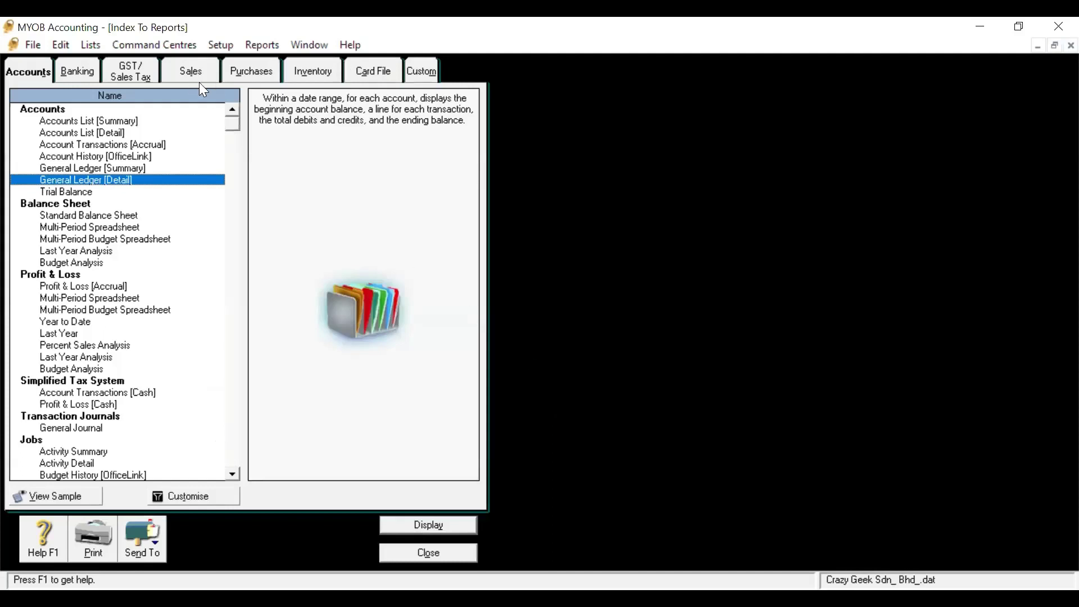
left_click(400, 554)
Start a new sales invoice and create a customer card for the company "Y&G SB" from it
left_click(497, 132)
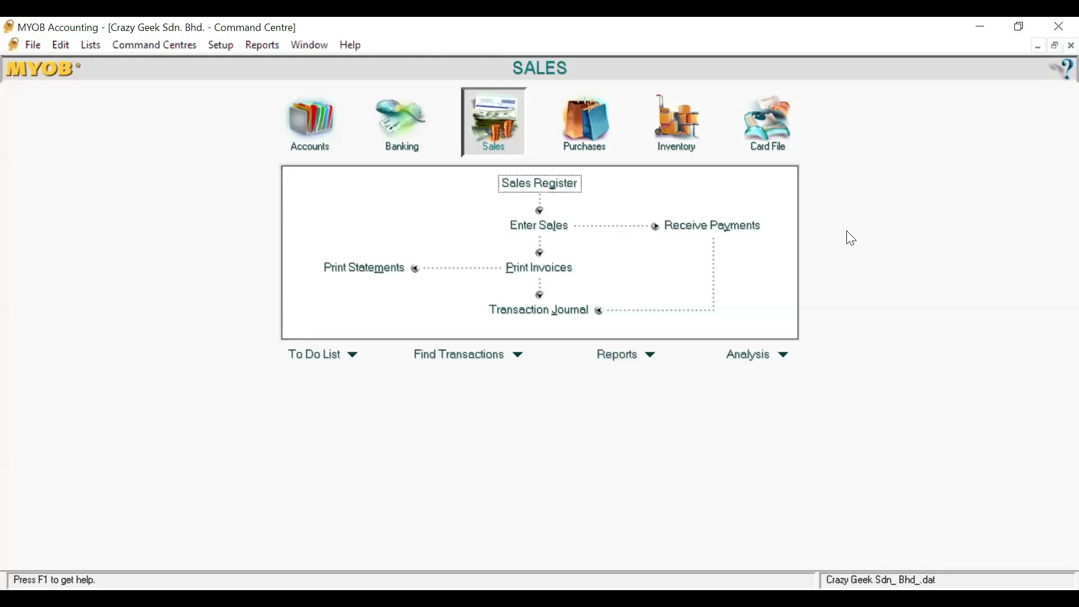
left_click(562, 233)
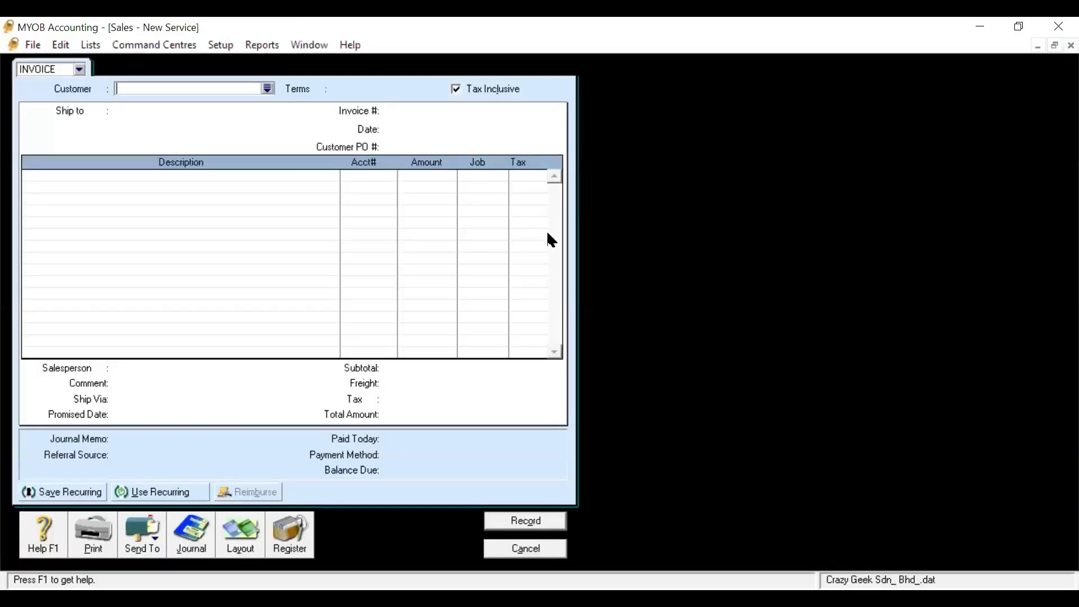
left_click(267, 88)
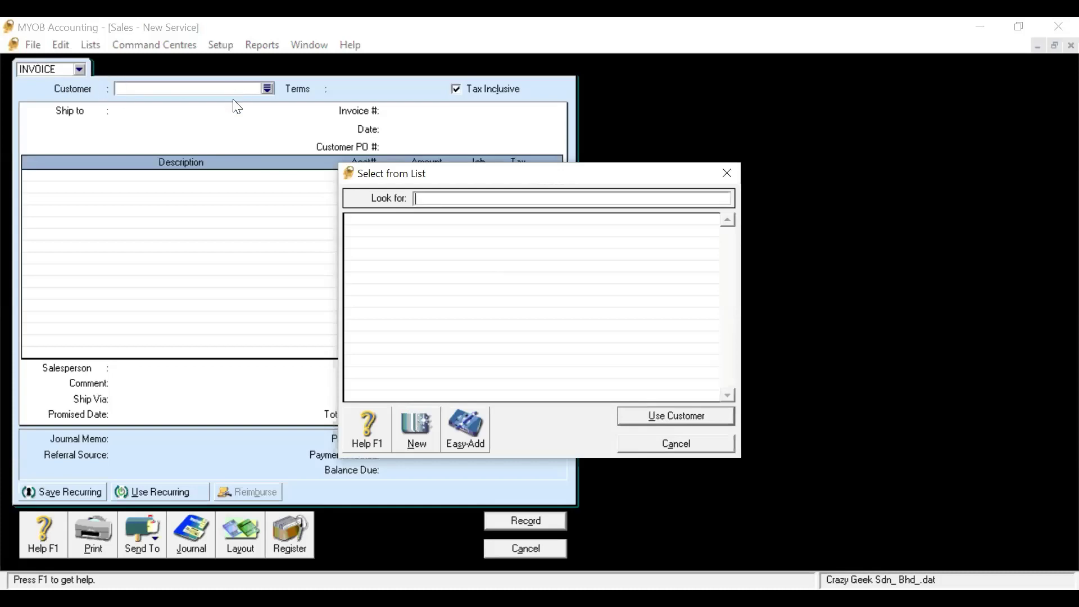
left_click(428, 433)
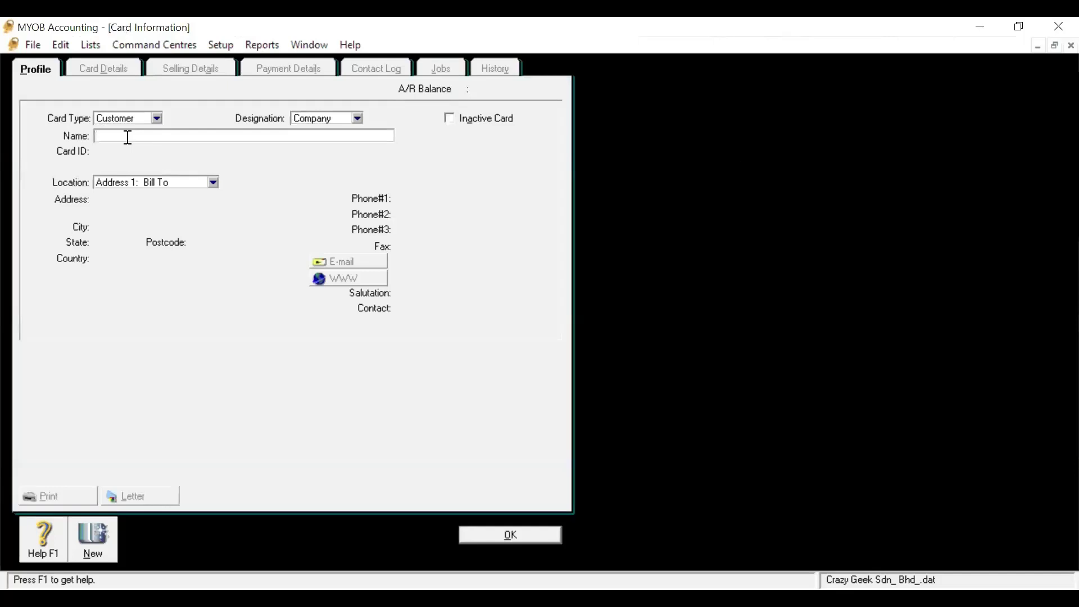
type("Y&G SB")
left_click(492, 538)
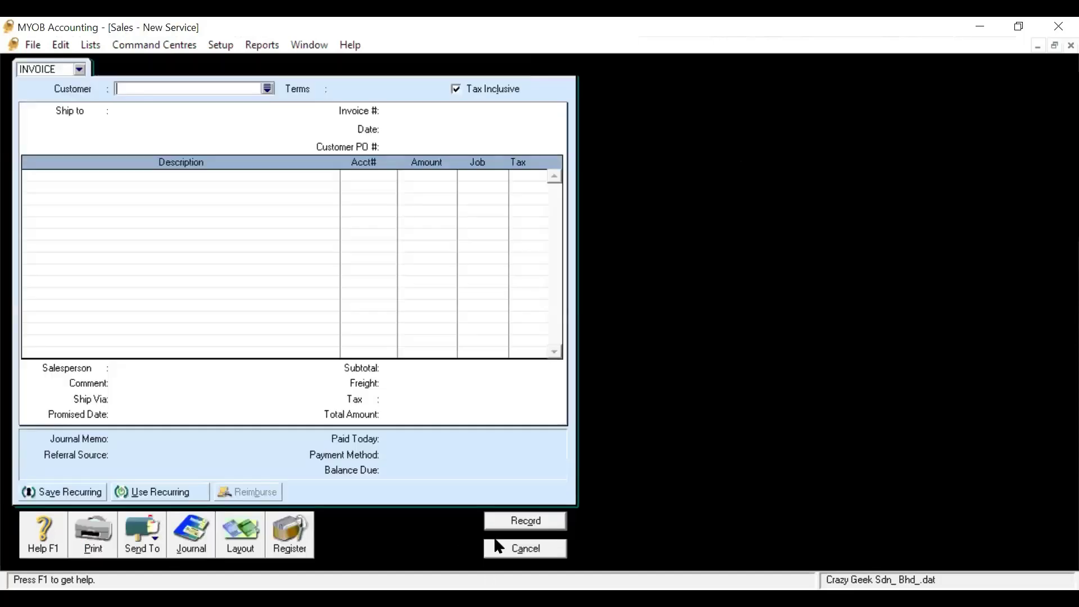
Choose Y&G SB as the invoice's customer and enter "Consulting for 20 people" as the first line's description
left_click(267, 89)
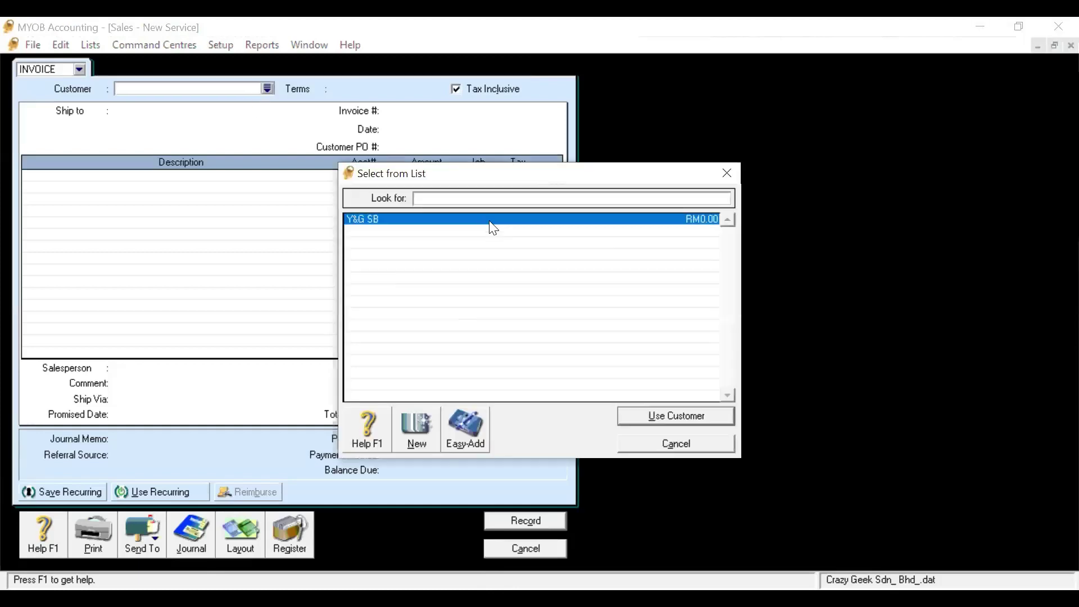
left_click(631, 421)
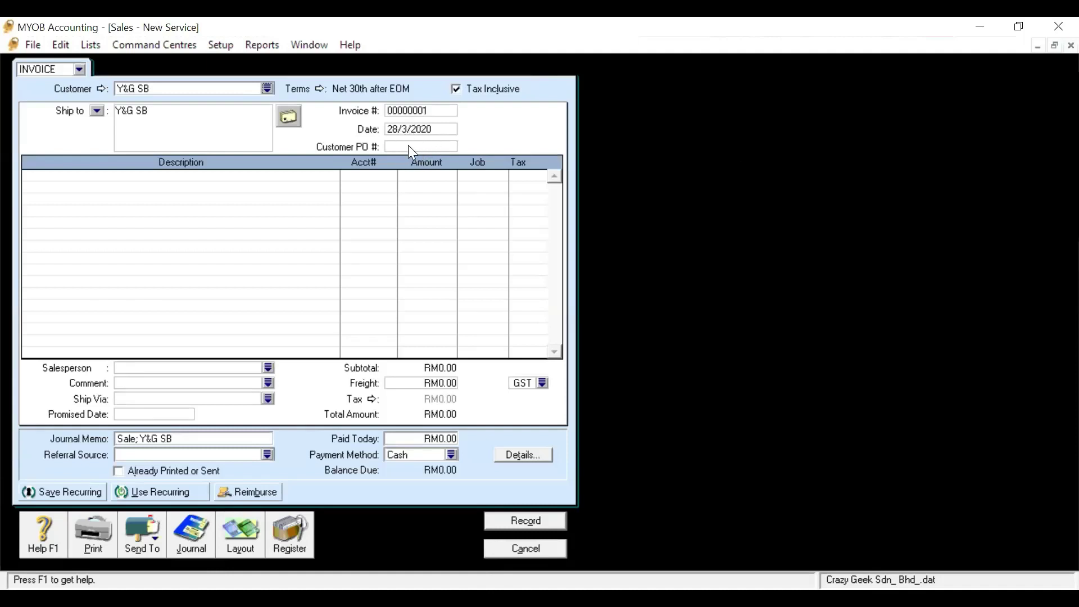
left_click(303, 186)
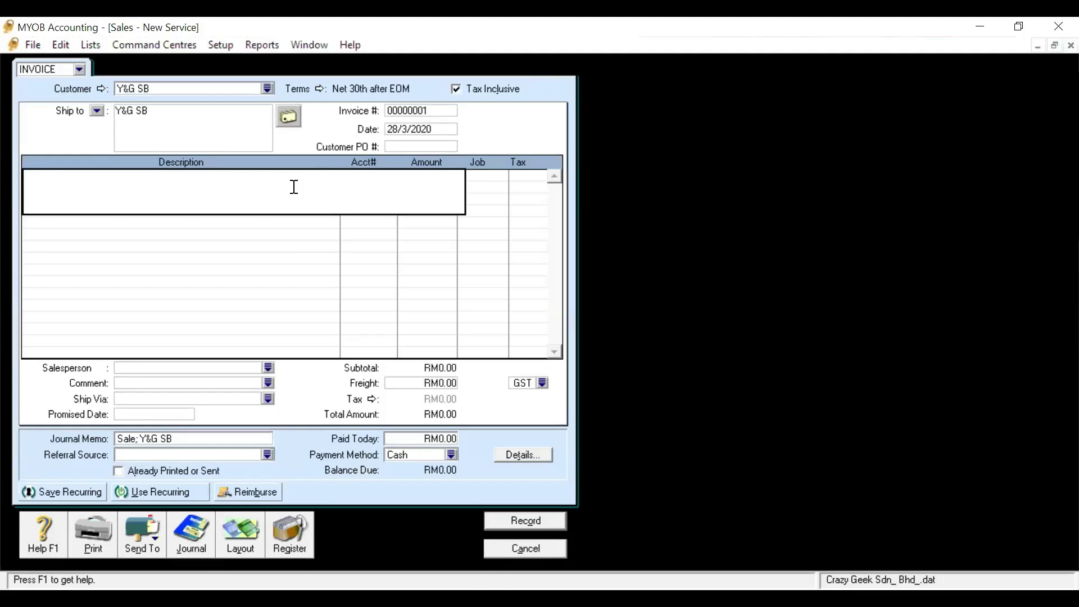
type("Consulting for 20 people")
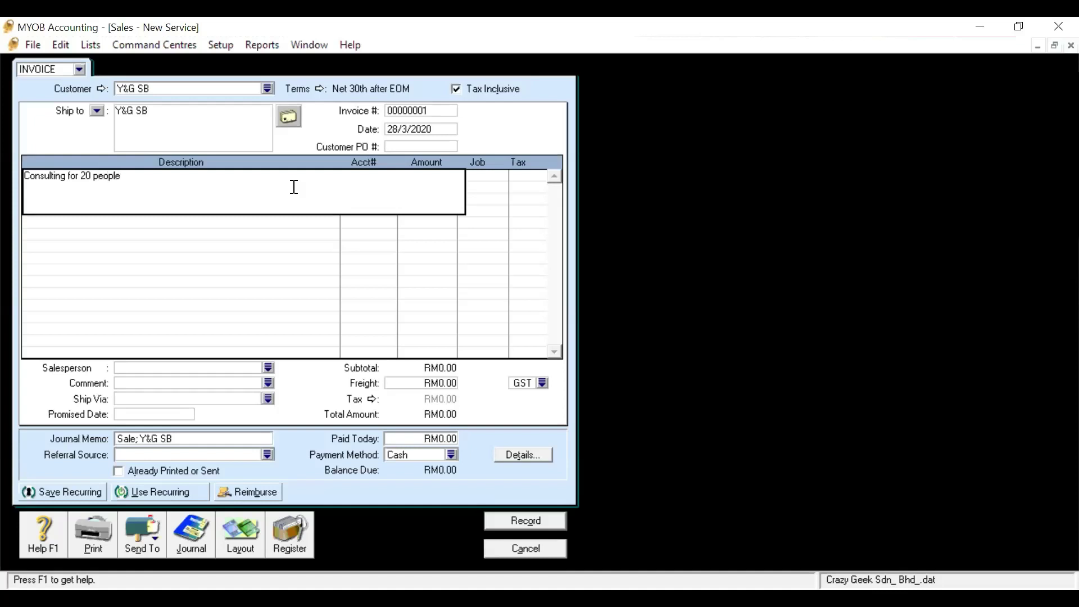
key("Tab")
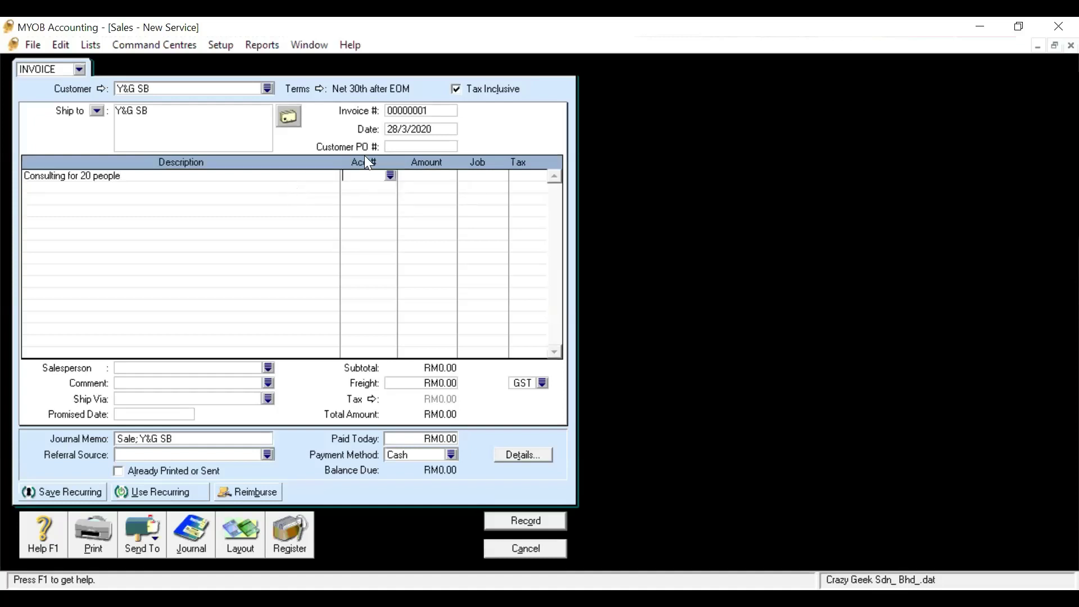
Allocate the invoice's consulting line to income account 4-4000 Miscellaneous Income
left_click(391, 176)
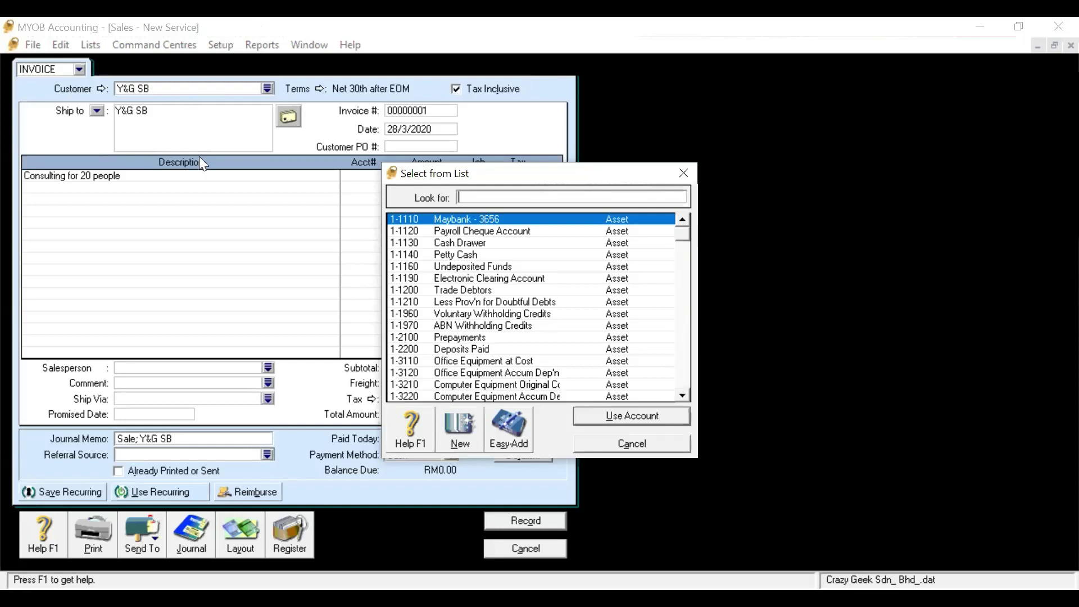
left_click_drag(681, 397, 682, 396)
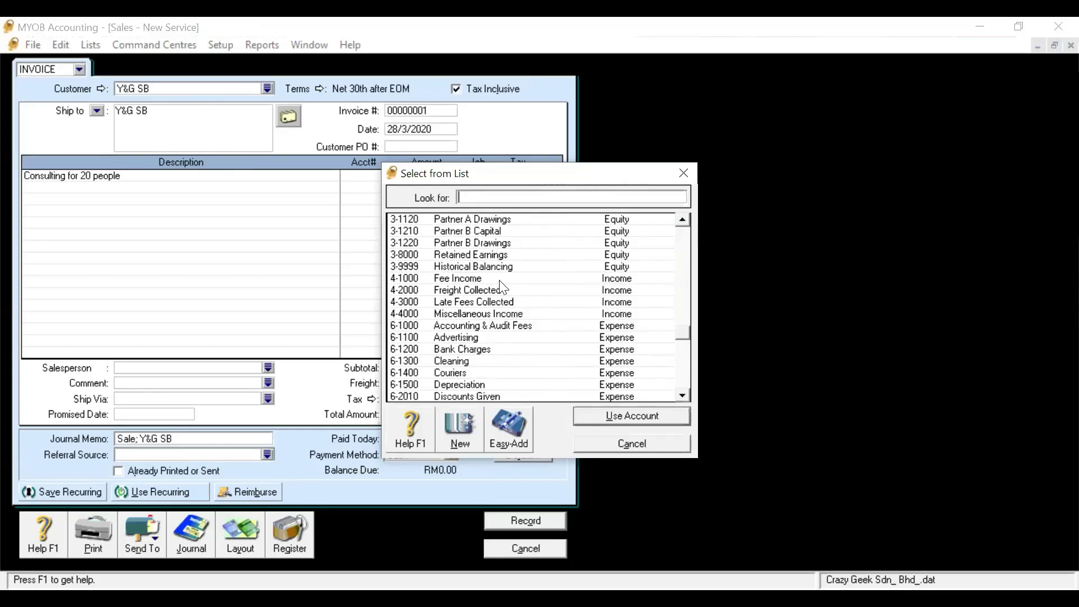
type("4-1000")
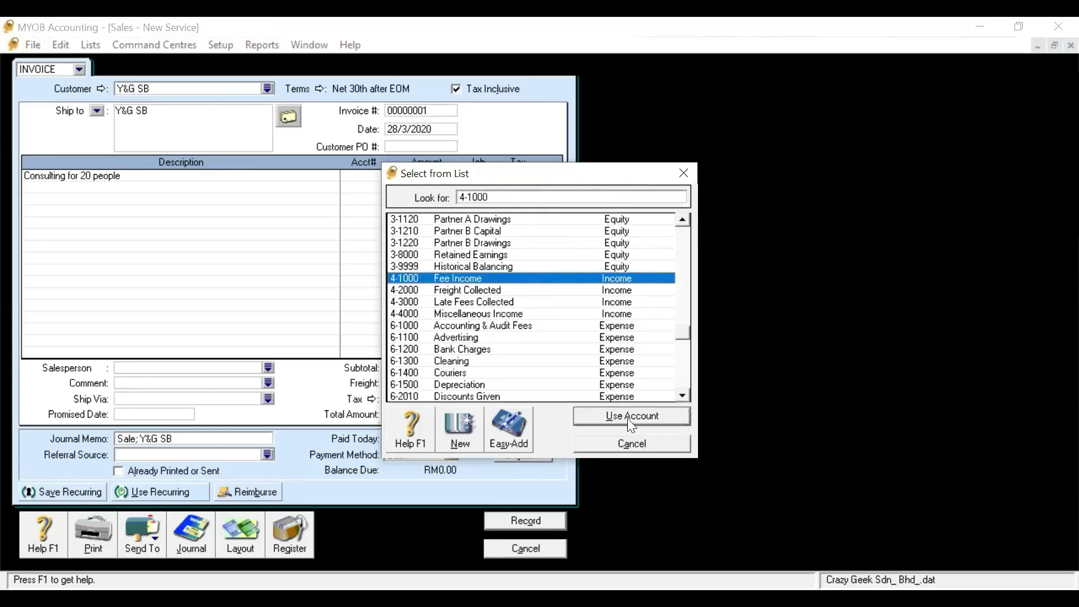
left_click(491, 315)
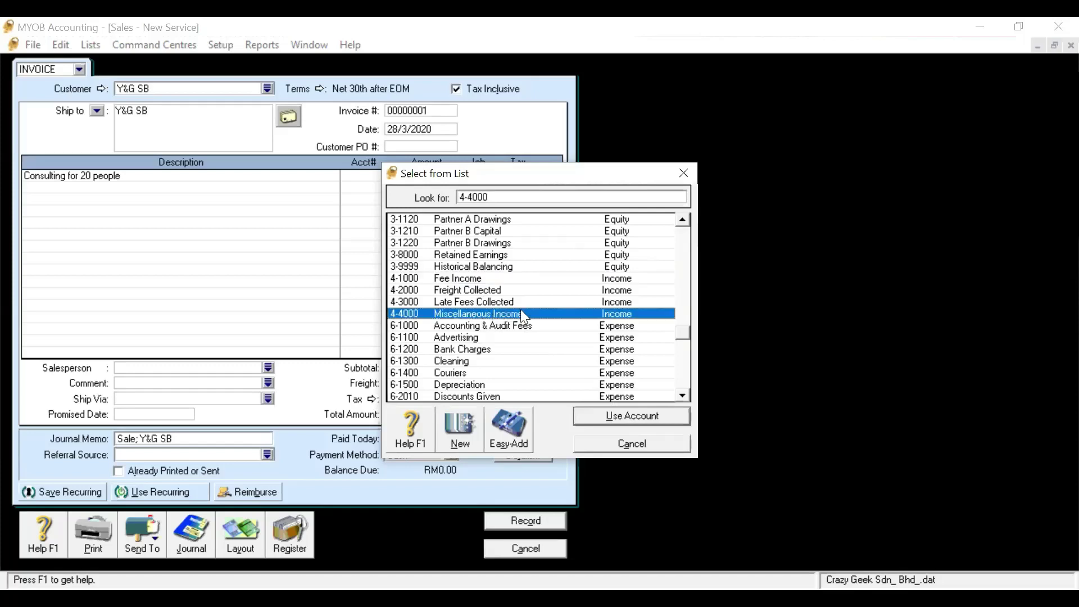
left_click(632, 416)
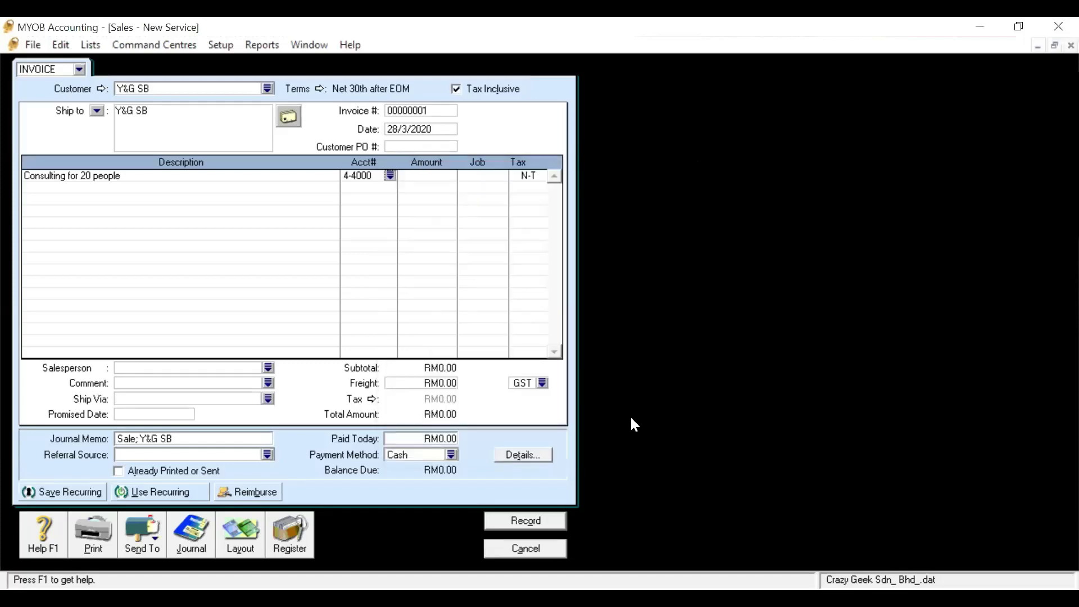
Enter RM3,000 as the consulting line's amount, record the invoice and close the sales entry window
left_click(423, 181)
type("3000")
key("Tab")
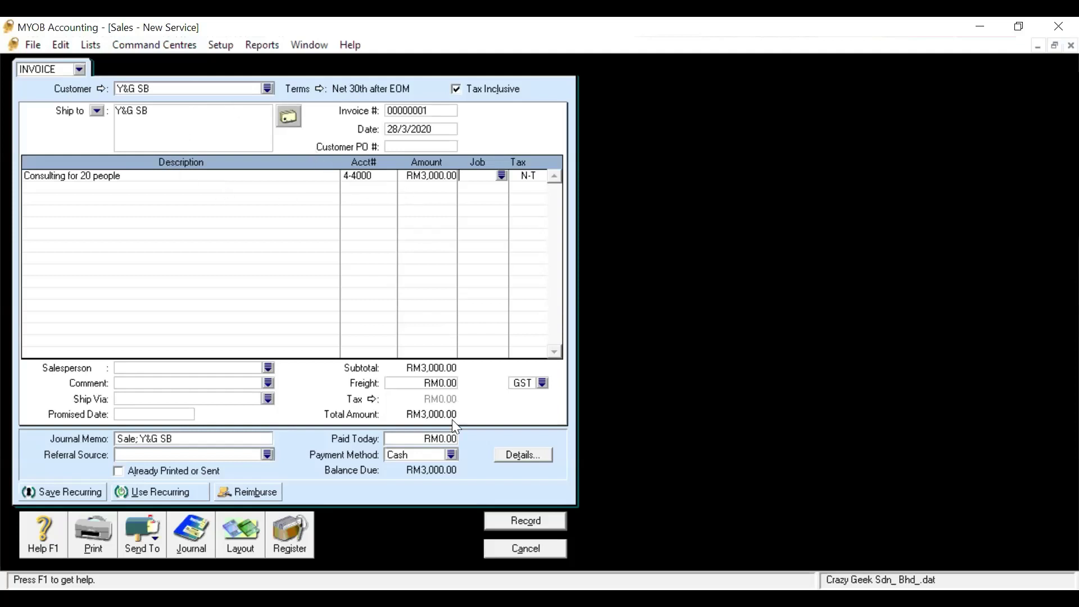
left_click(491, 523)
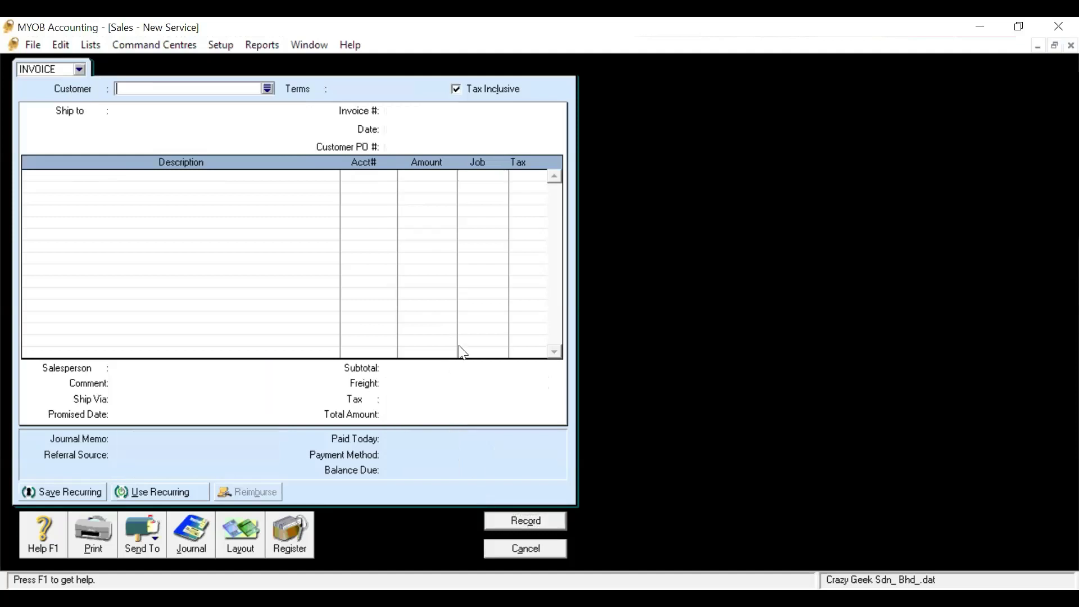
left_click(524, 544)
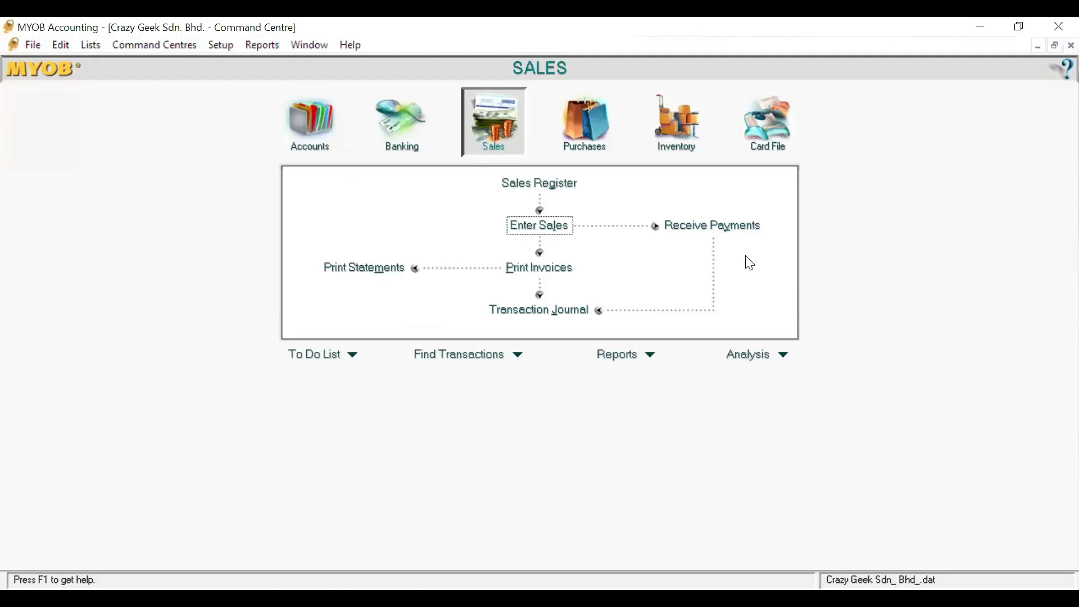
Start a customer payment receipt deposited to Maybank - 3656 and choose Y&G SB as the customer
left_click(711, 228)
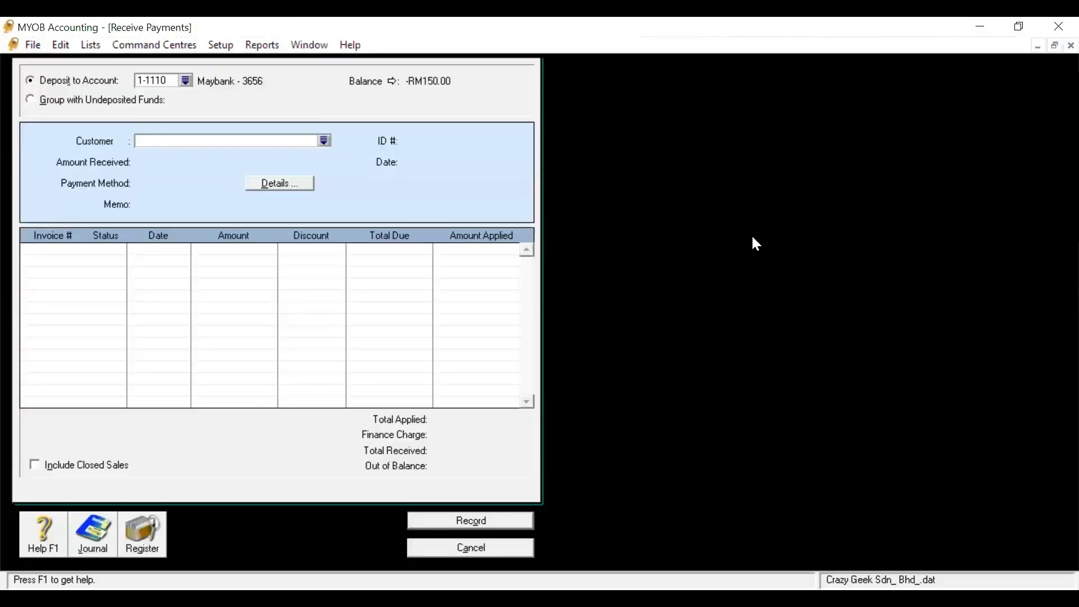
left_click(324, 141)
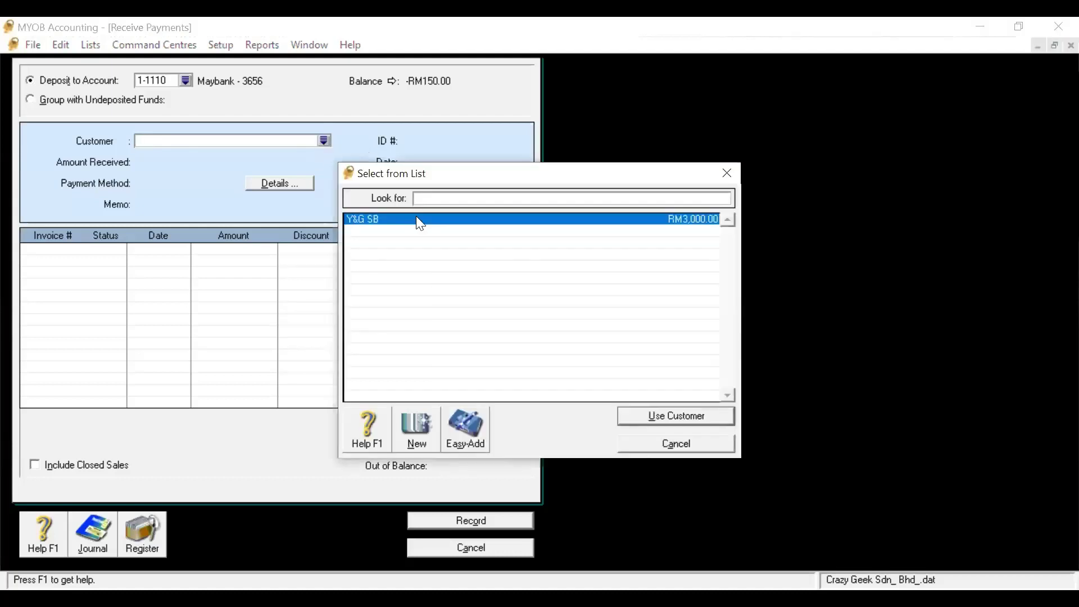
left_click(695, 415)
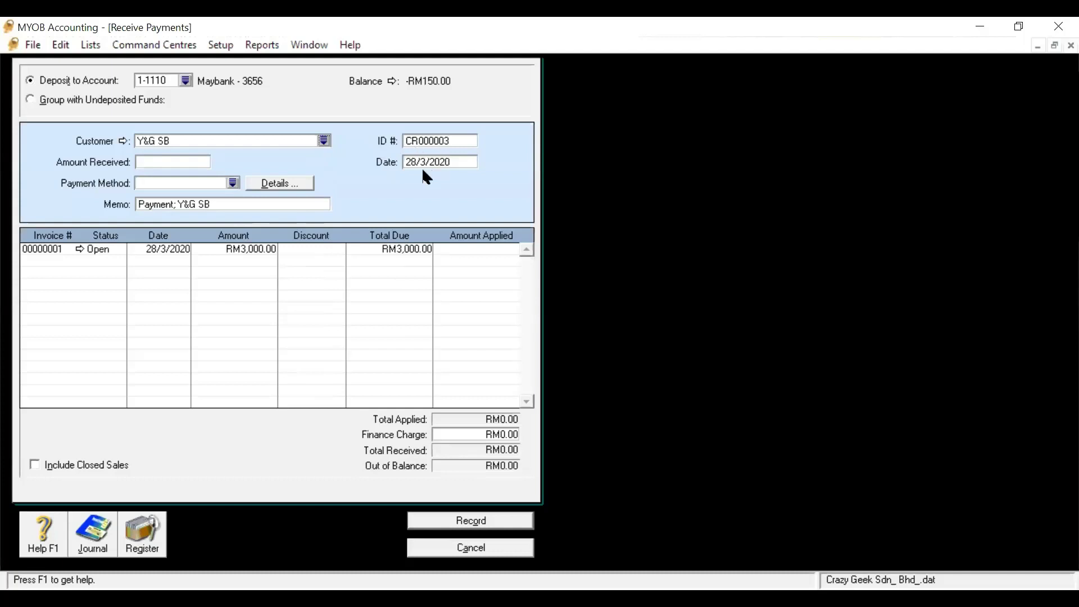
Enter RM1,500 as the amount received, apply it to invoice 00000001, record the payment and close the receipt window
left_click(175, 160)
type("1500")
left_click(202, 204)
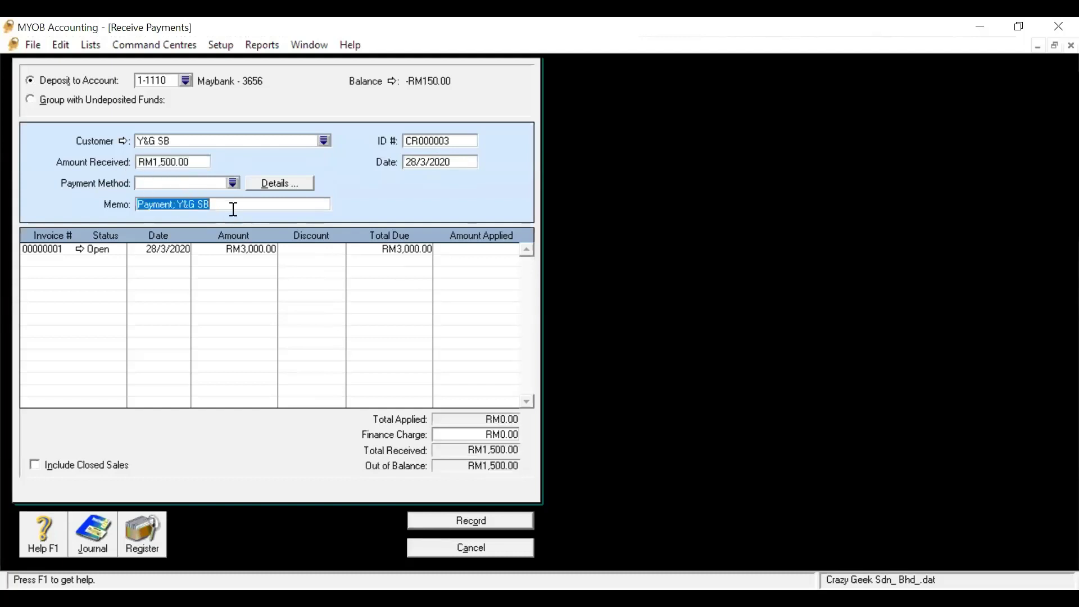
left_click(474, 252)
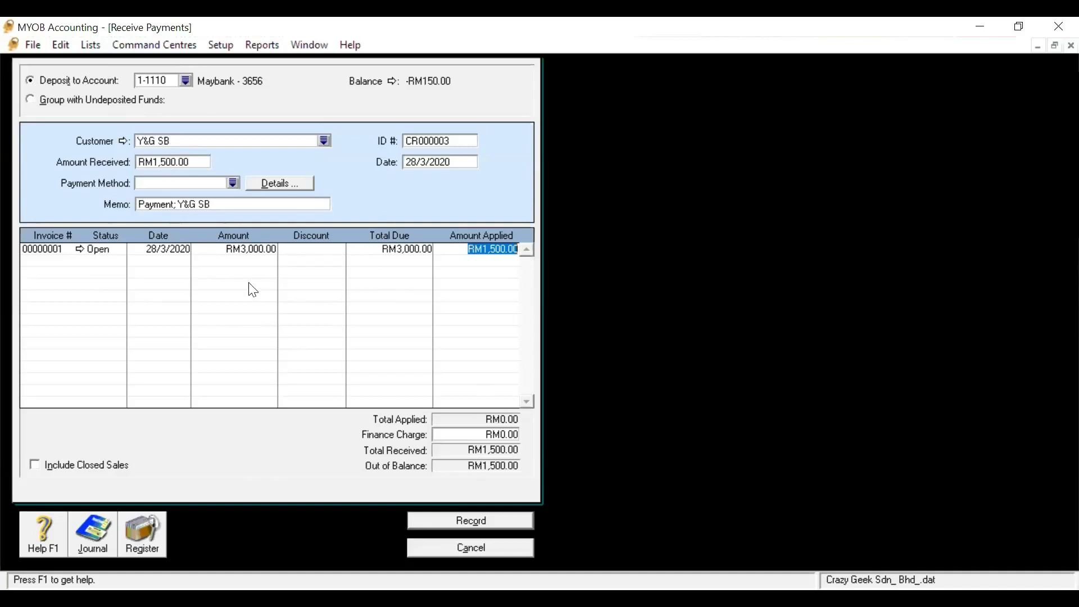
left_click(436, 521)
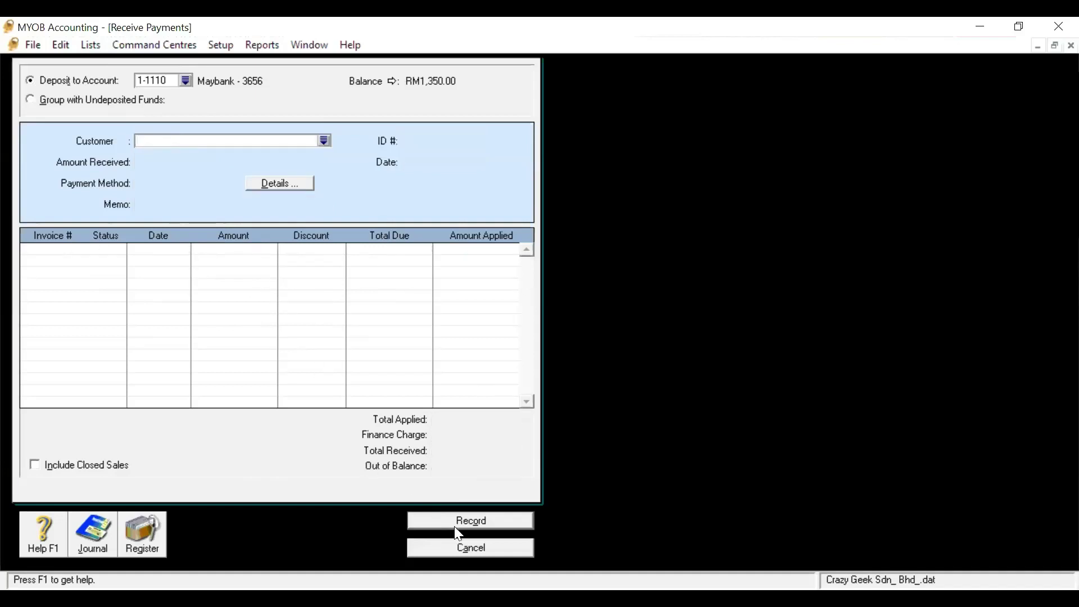
left_click(464, 548)
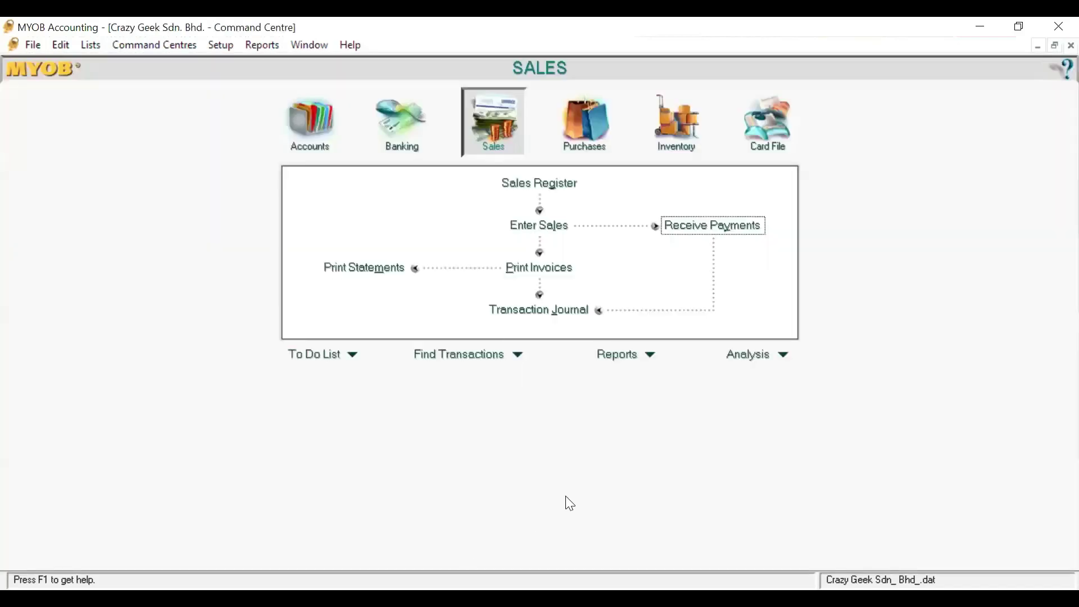
Display the General Ledger [Detail] report for accounts 1-1110 to 6-1200, dated 1/1/2020 to 28/3/2020
left_click(649, 357)
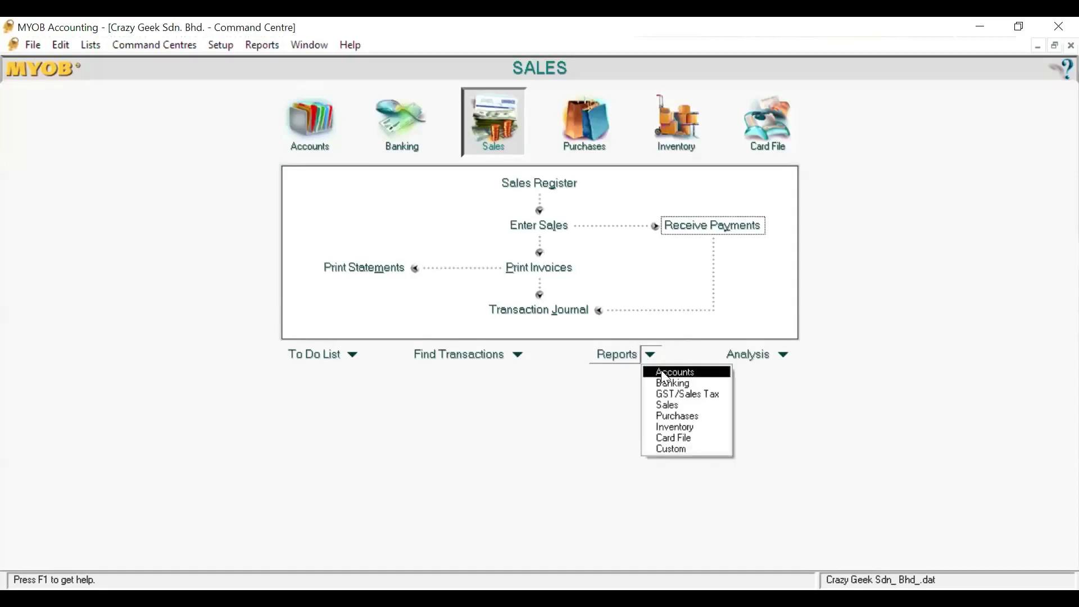
left_click(661, 371)
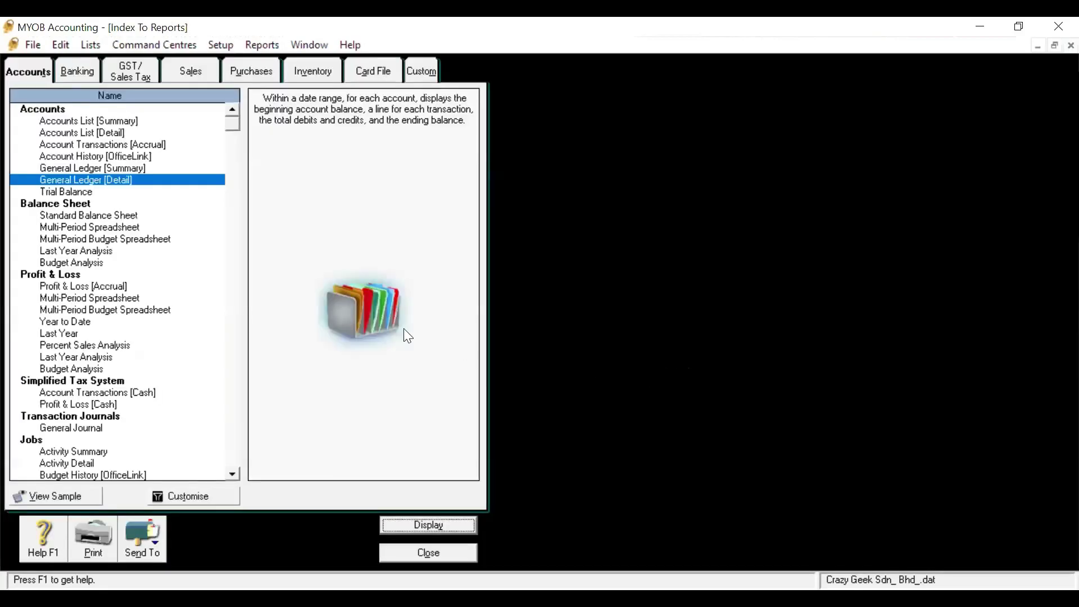
left_click(159, 183)
double_click(160, 183)
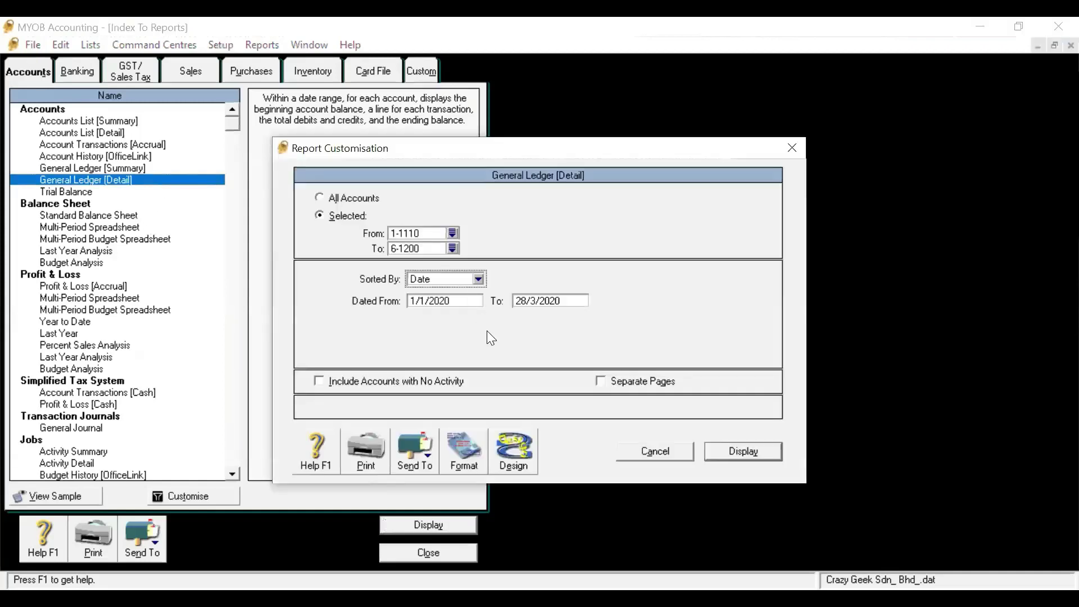
left_click(744, 450)
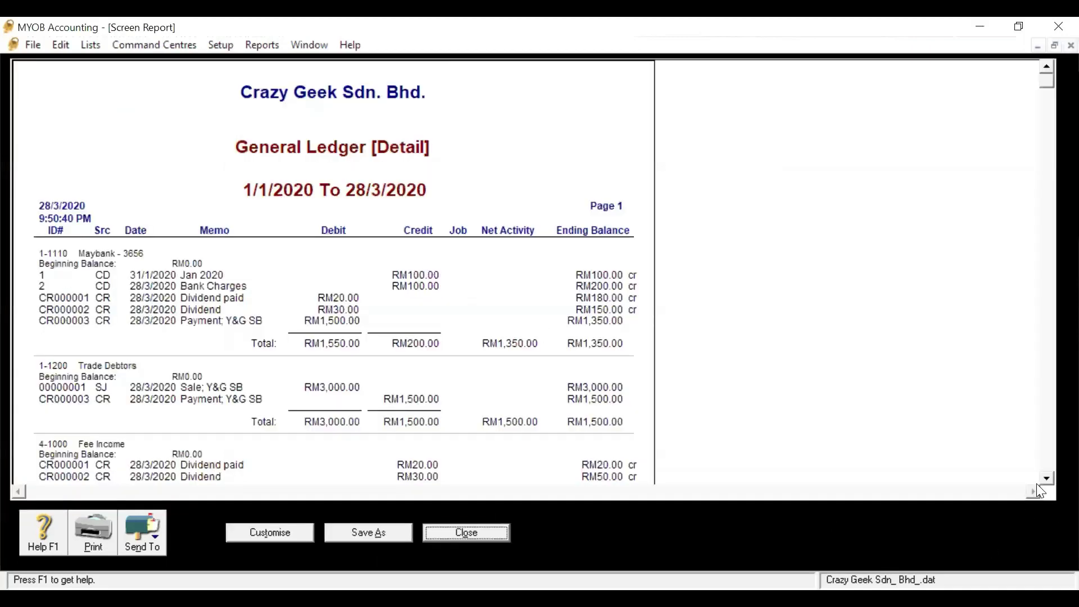
Review the General Ledger [Detail] report from the Maybank account down to Bank Charges, and close it along with the report index
left_click(1041, 478)
left_click(1041, 479)
left_click(1041, 479)
left_click(1041, 478)
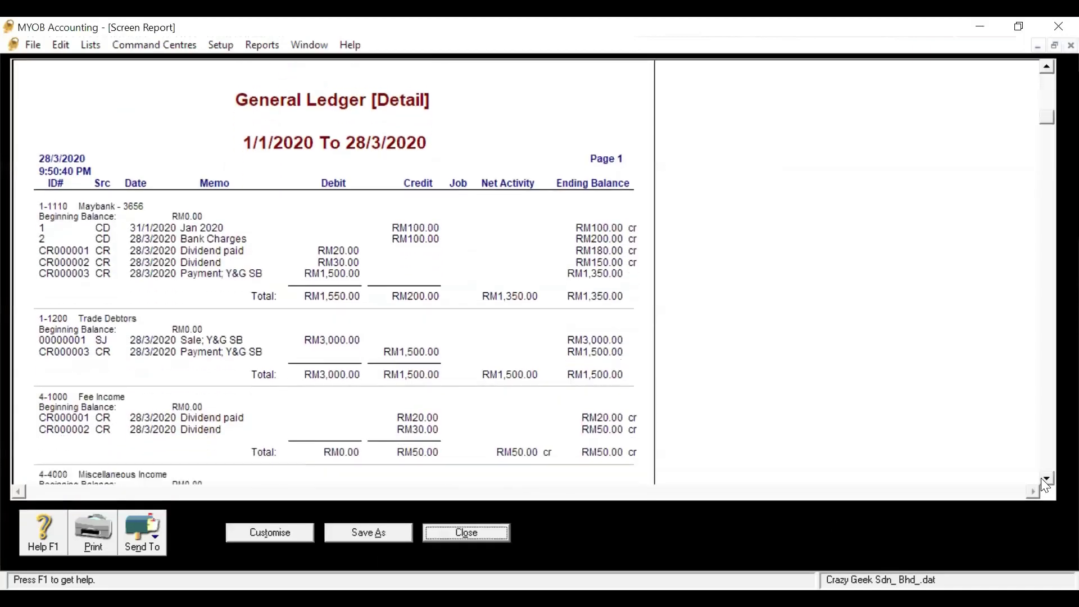
left_click(1041, 478)
left_click(1041, 478)
left_click(1041, 478)
left_click(1041, 478)
left_click(1042, 478)
left_click(1042, 478)
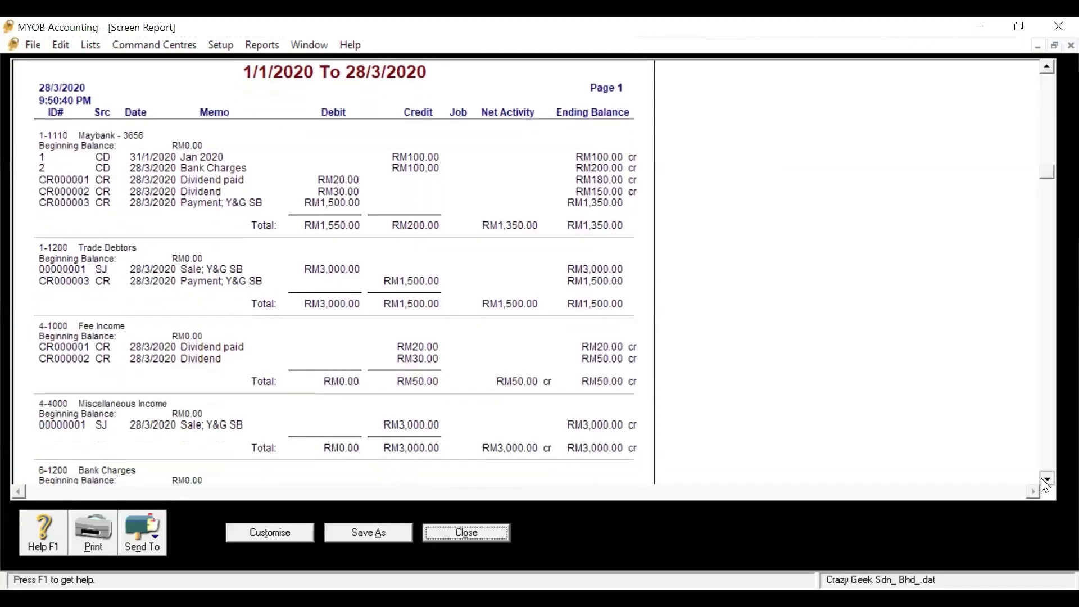
left_click(1042, 479)
left_click(1041, 478)
left_click(1041, 478)
left_click(1041, 478)
left_click(1041, 479)
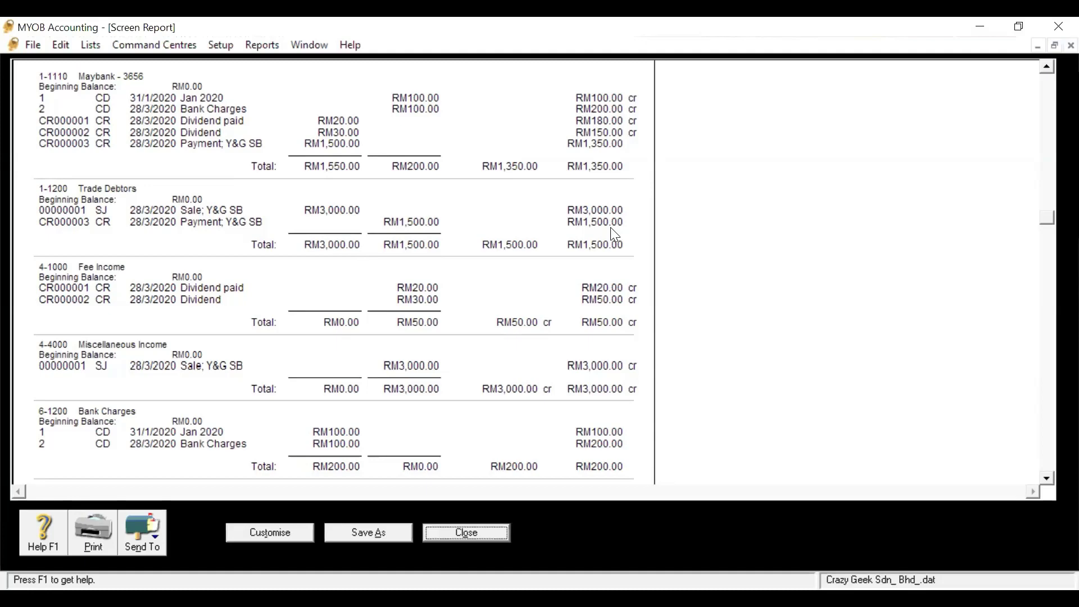
left_click(434, 532)
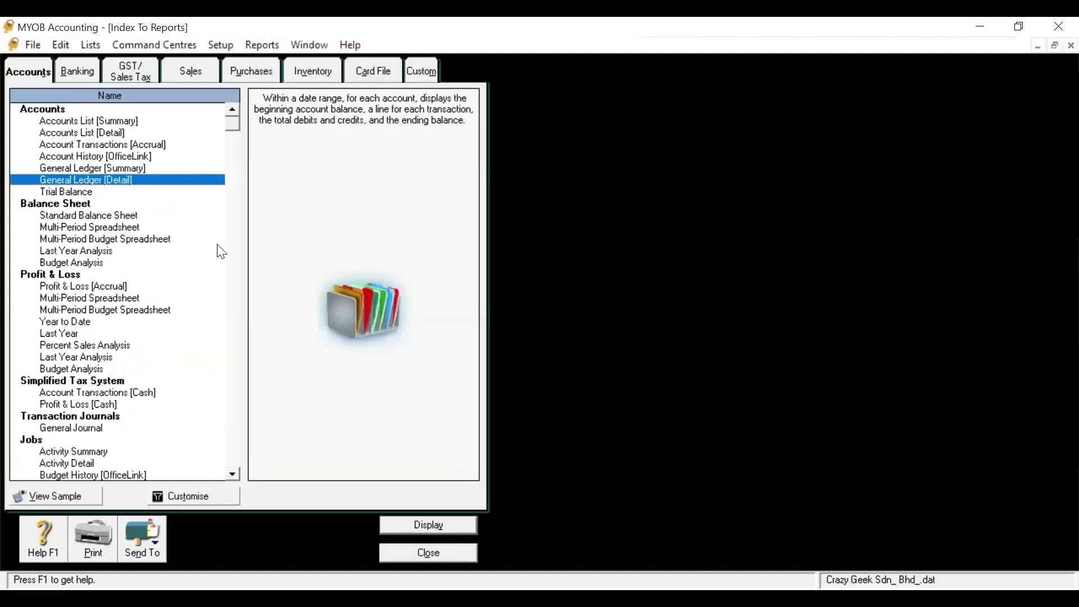
left_click(416, 553)
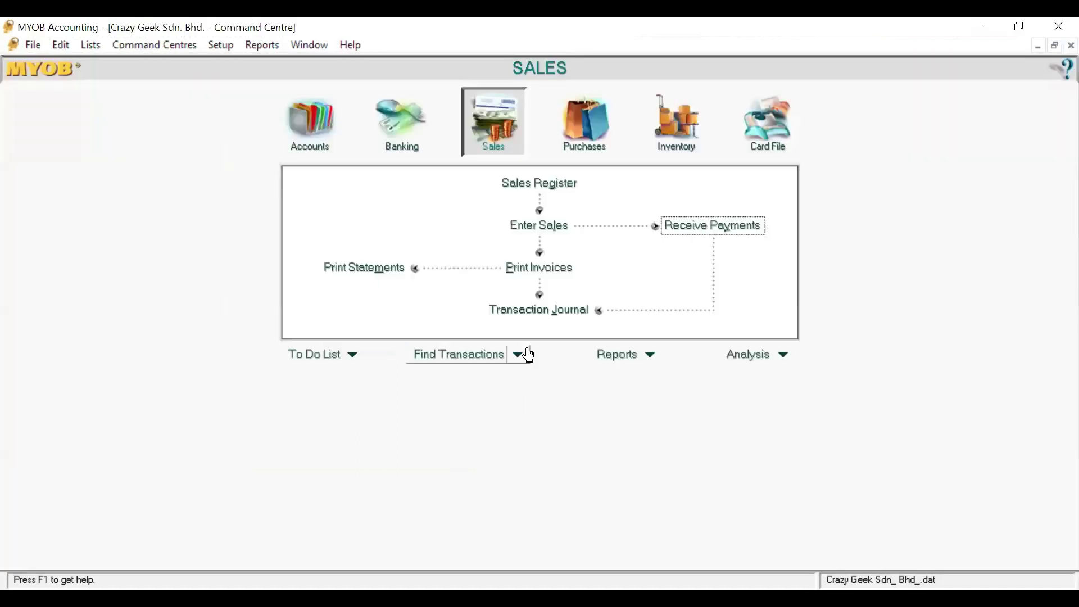
Start a new purchase bill and create a supplier card for the company "Vinie & Co" from it
left_click(586, 140)
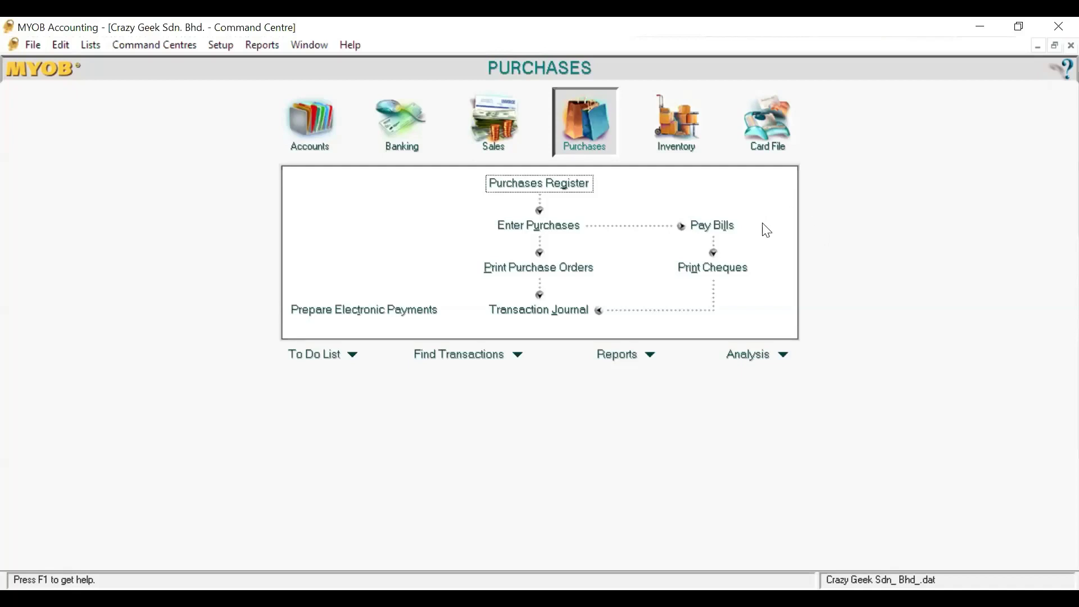
left_click(536, 232)
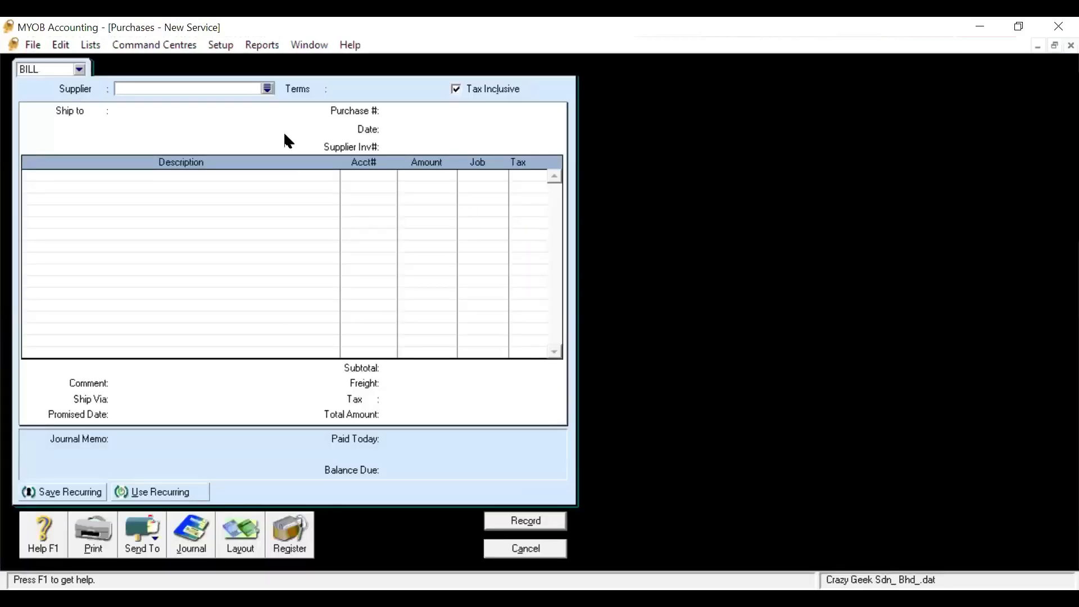
left_click(268, 90)
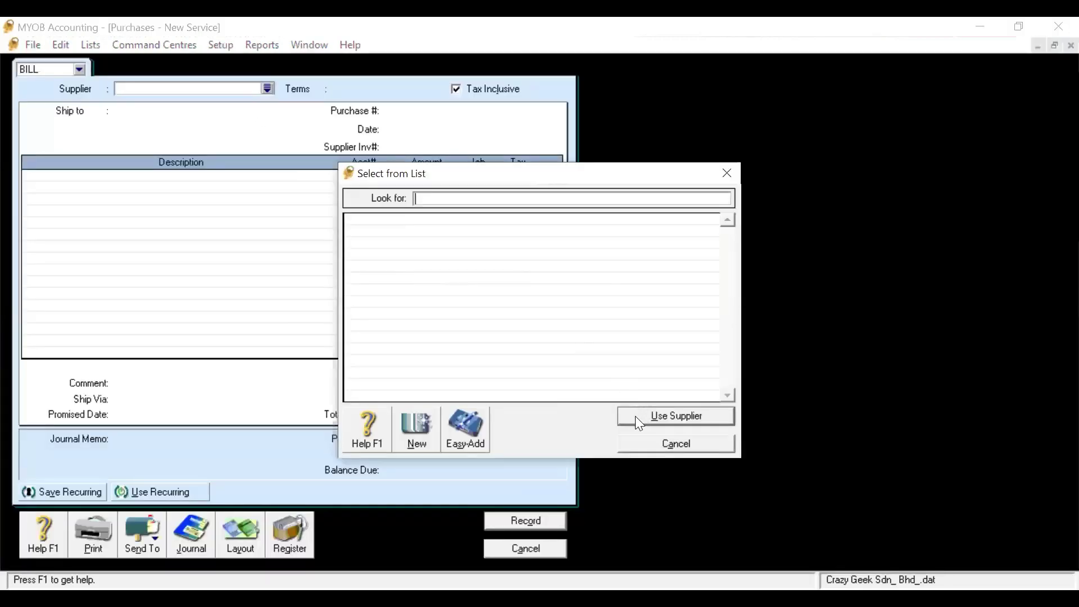
left_click(422, 441)
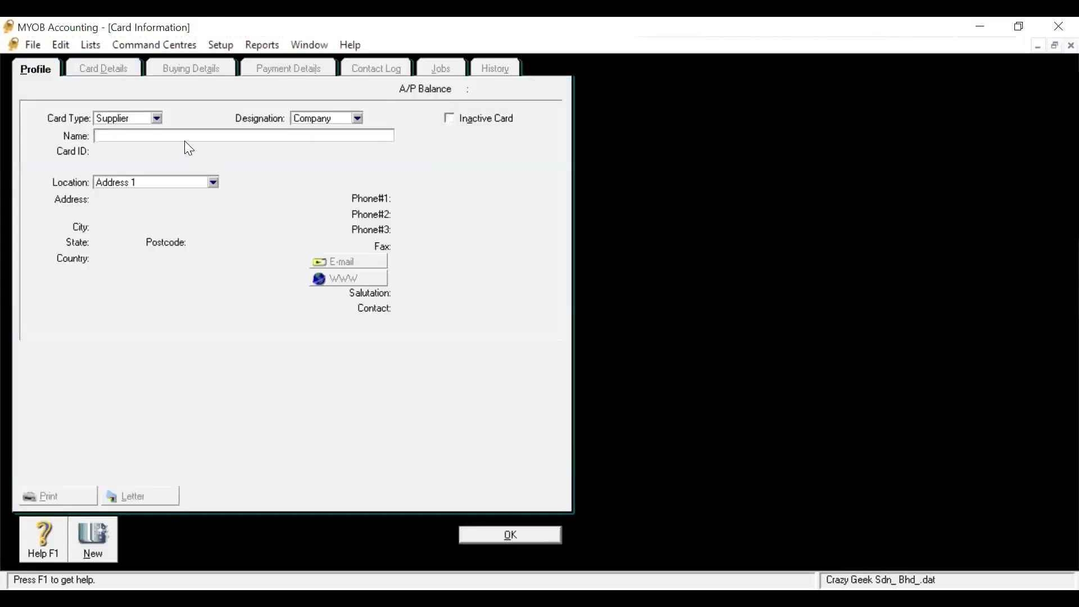
type("Vinie & Co")
left_click(479, 539)
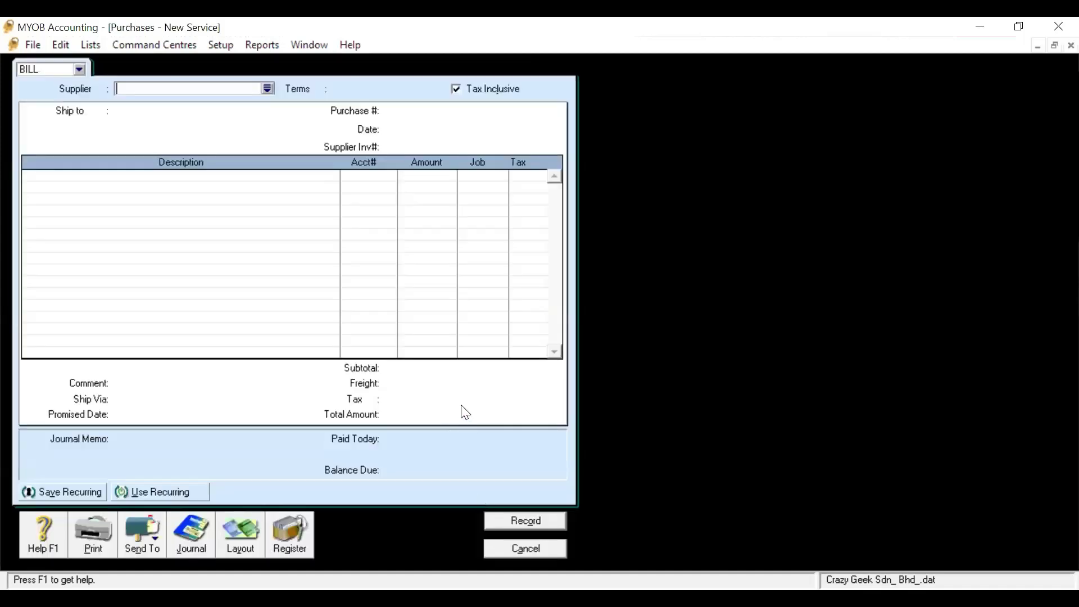
Choose Vinie & Co as the bill's supplier and enter "Purchase of 20 steel materials" as the first line's description
left_click(268, 89)
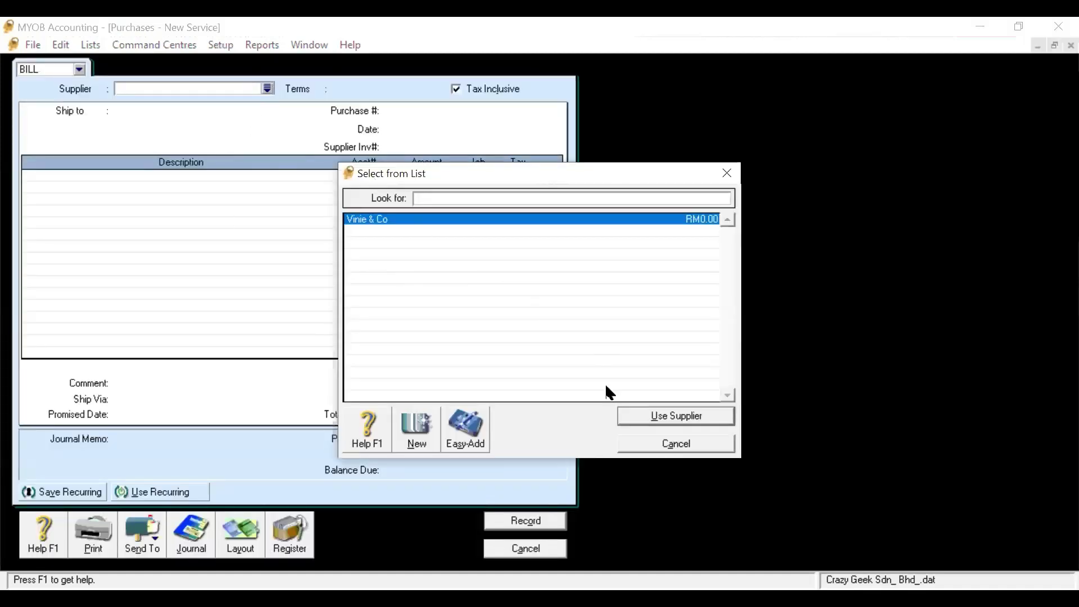
left_click(621, 416)
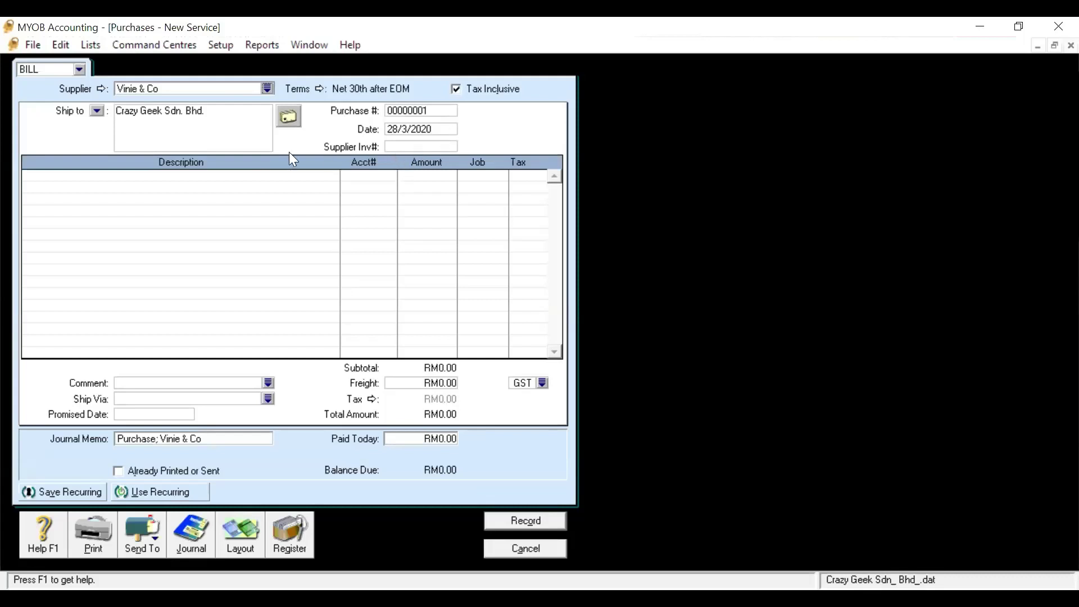
left_click(217, 179)
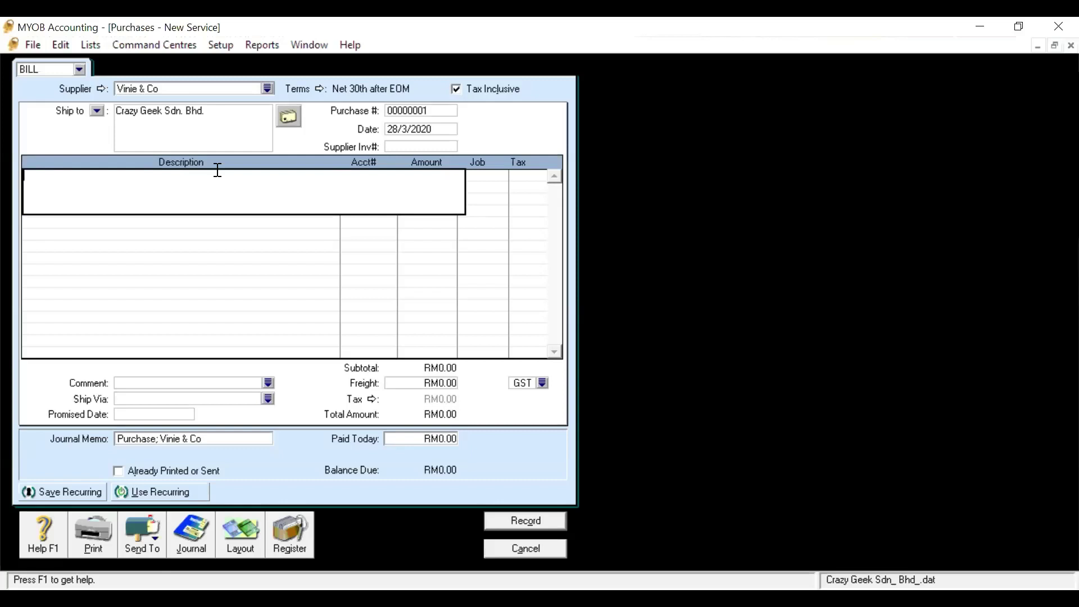
type("Purcahse")
key("BackSpace")
key("BackSpace")
key("BackSpace")
key("BackSpace")
key("BackSpace")
key("BackSpace")
type("chase of 20 steel materials")
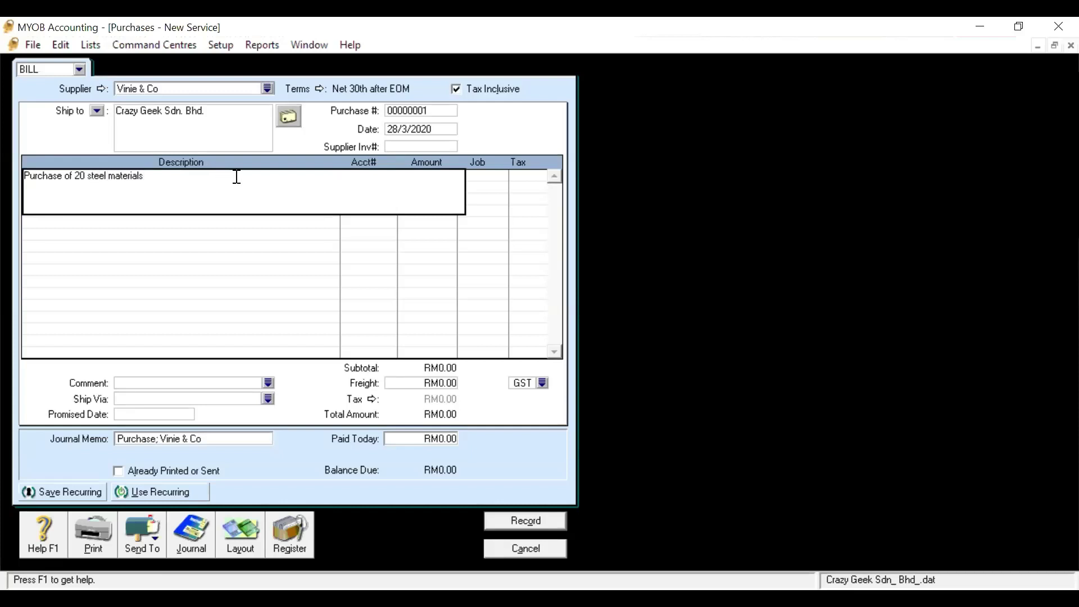
key("Tab")
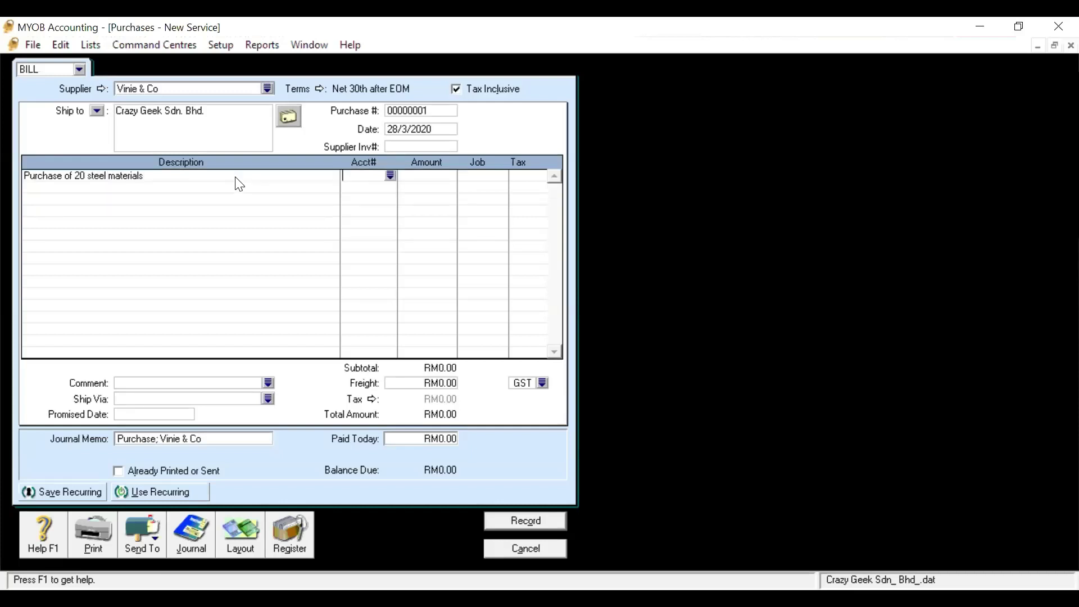
Assign expense account 6-2900 Subscriptions to the bill's steel materials line
left_click(391, 176)
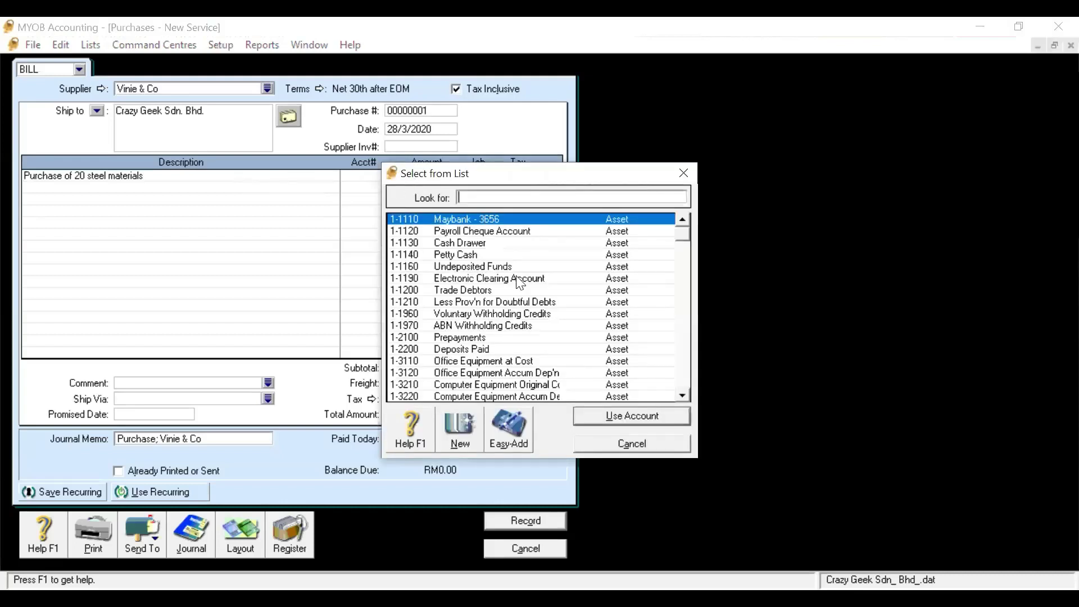
left_click_drag(679, 395, 678, 394)
left_click_drag(682, 221, 683, 221)
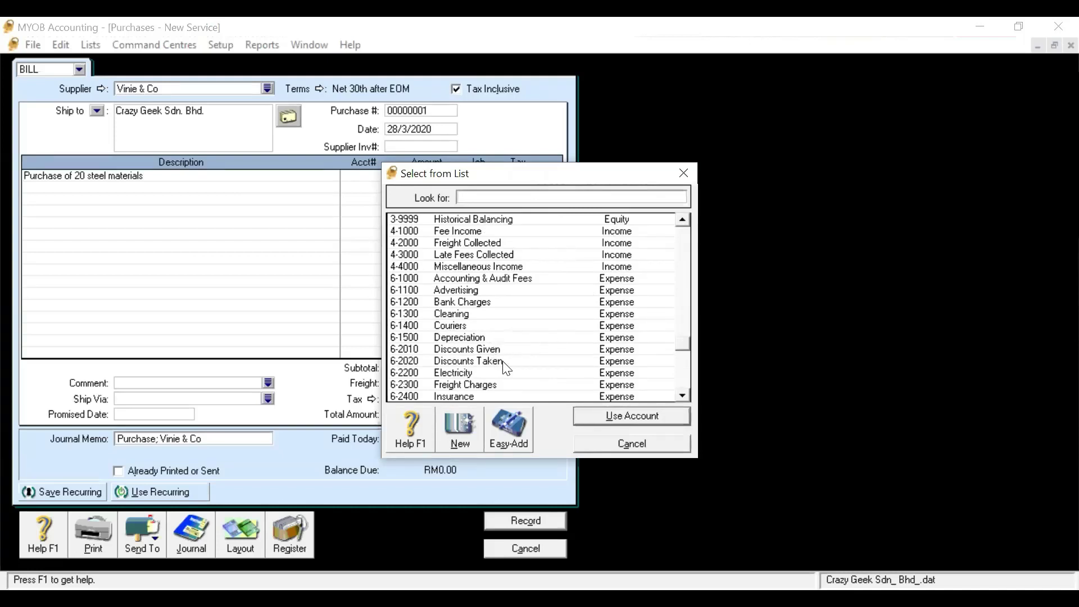
left_click_drag(680, 396, 680, 397)
left_click(681, 396)
left_click(681, 396)
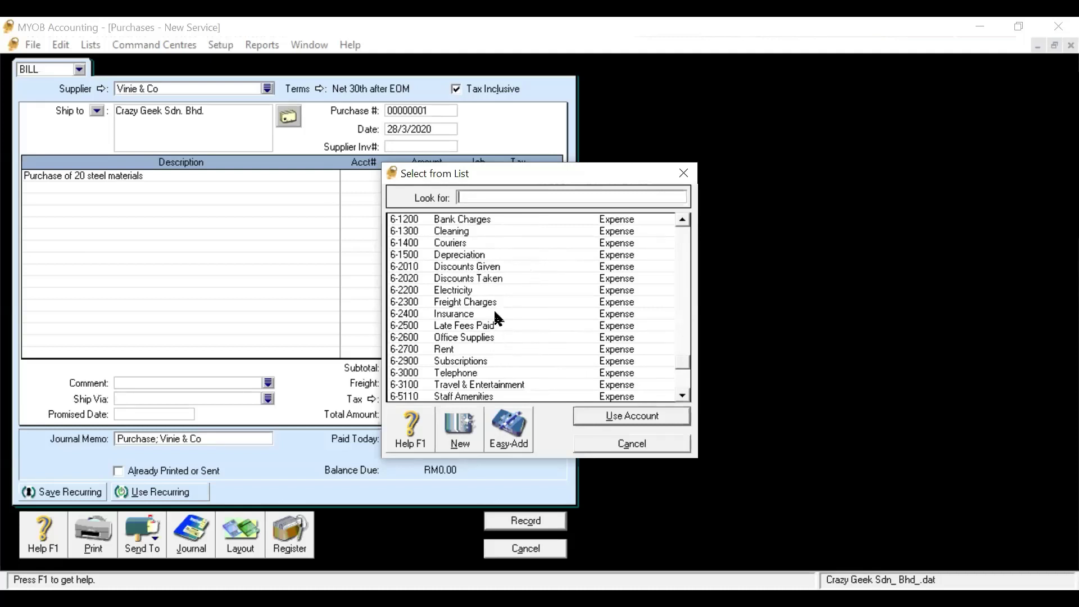
left_click(508, 361)
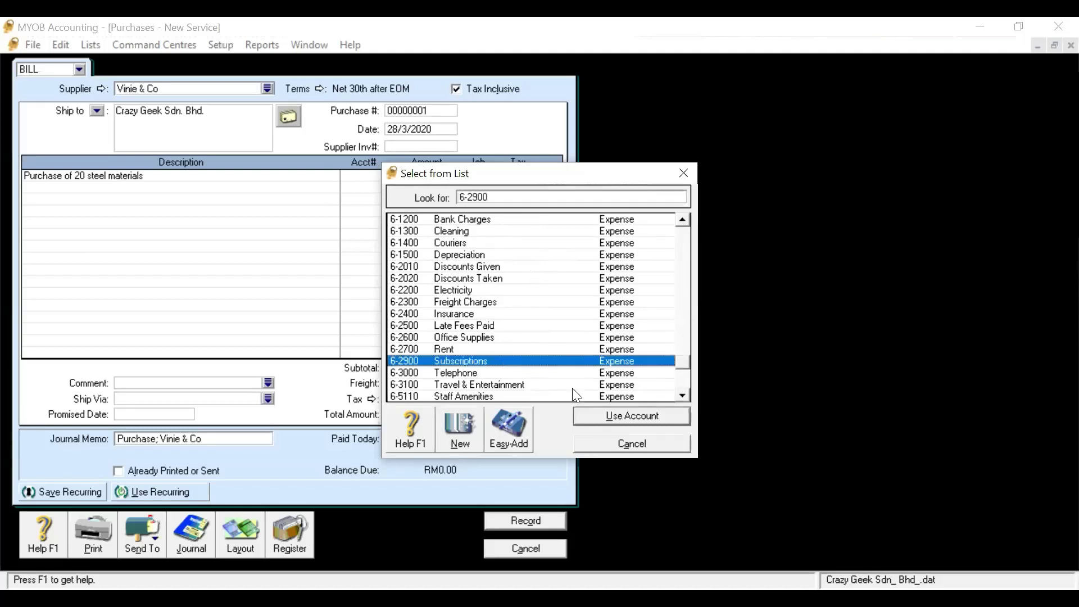
left_click(619, 416)
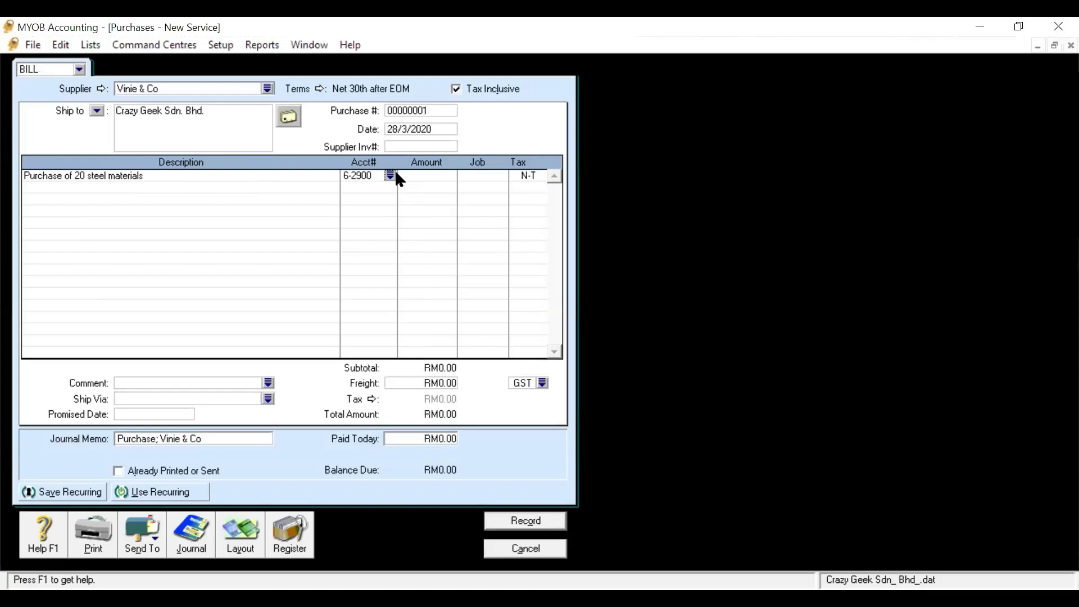
Set the line's amount to RM800, record the bill without changing its tax code, and close purchase entry
key("Tab")
type("800")
key("Tab")
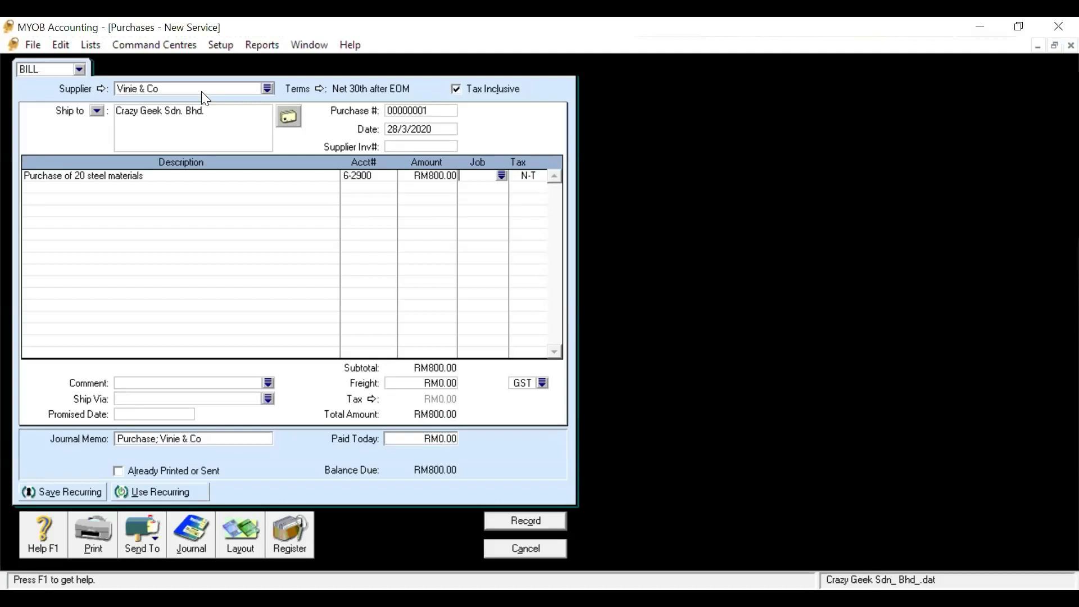
left_click(544, 525)
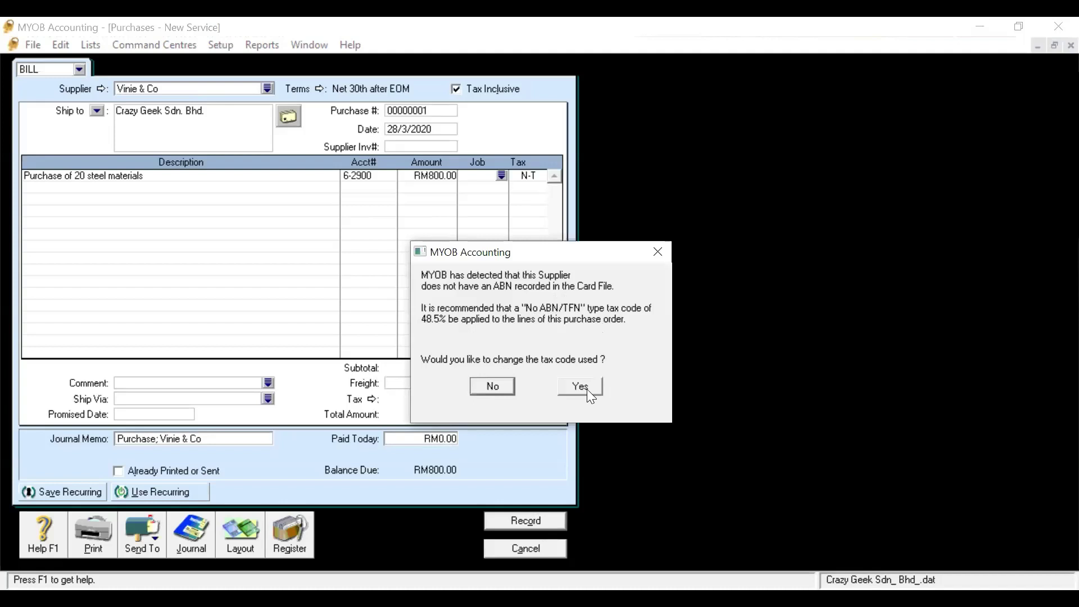
left_click(493, 388)
left_click(526, 549)
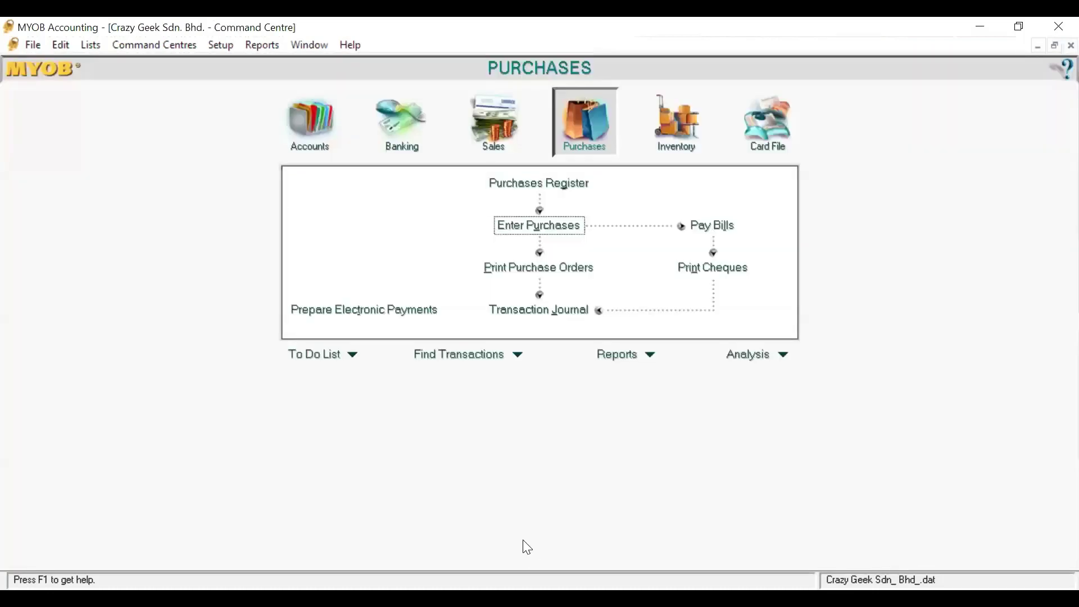
Pay Vinie & Co RM400 from the Maybank account against its open purchase, record the payment, and close Pay Bills
left_click(709, 226)
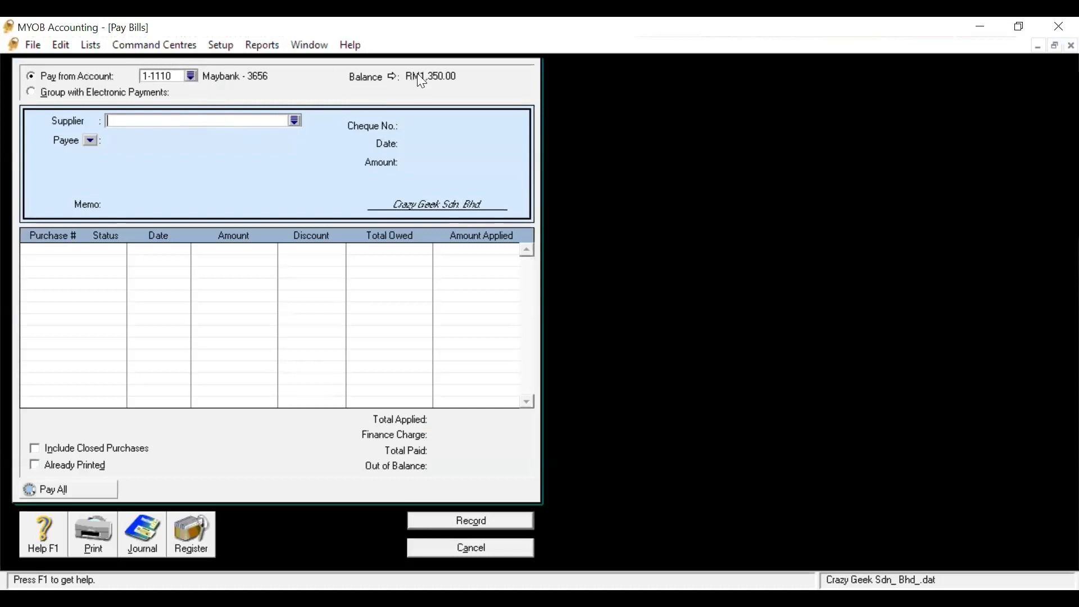
left_click(295, 121)
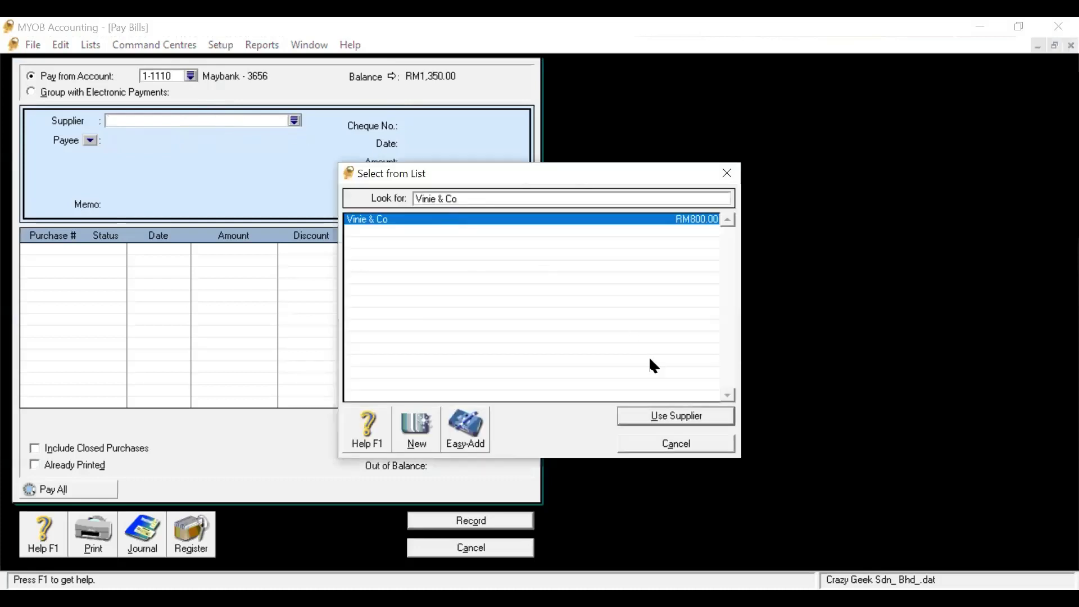
left_click(676, 416)
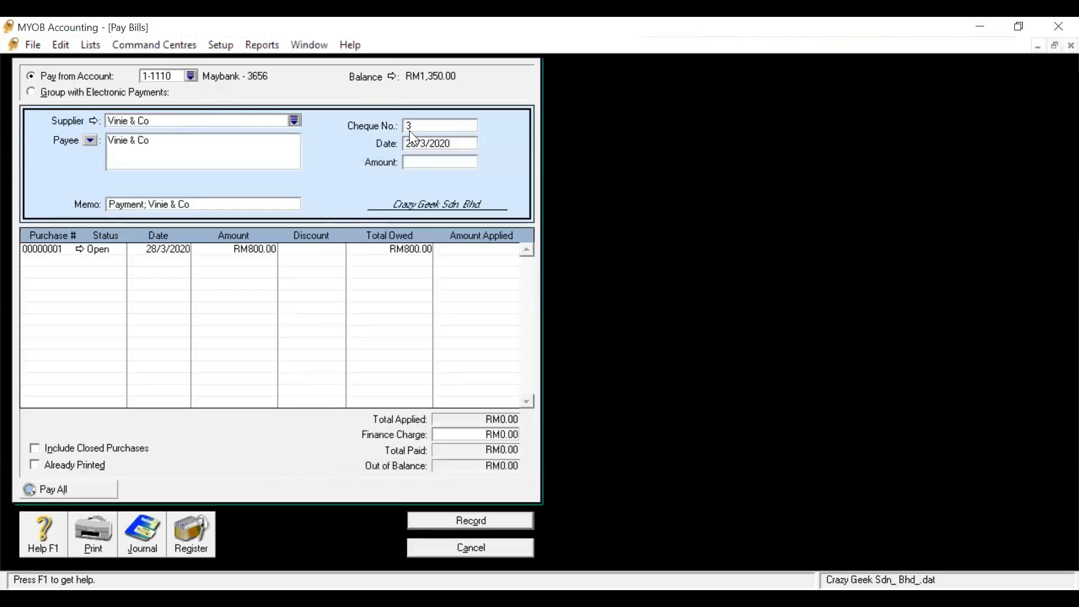
left_click(433, 161)
type("400")
left_click(475, 250)
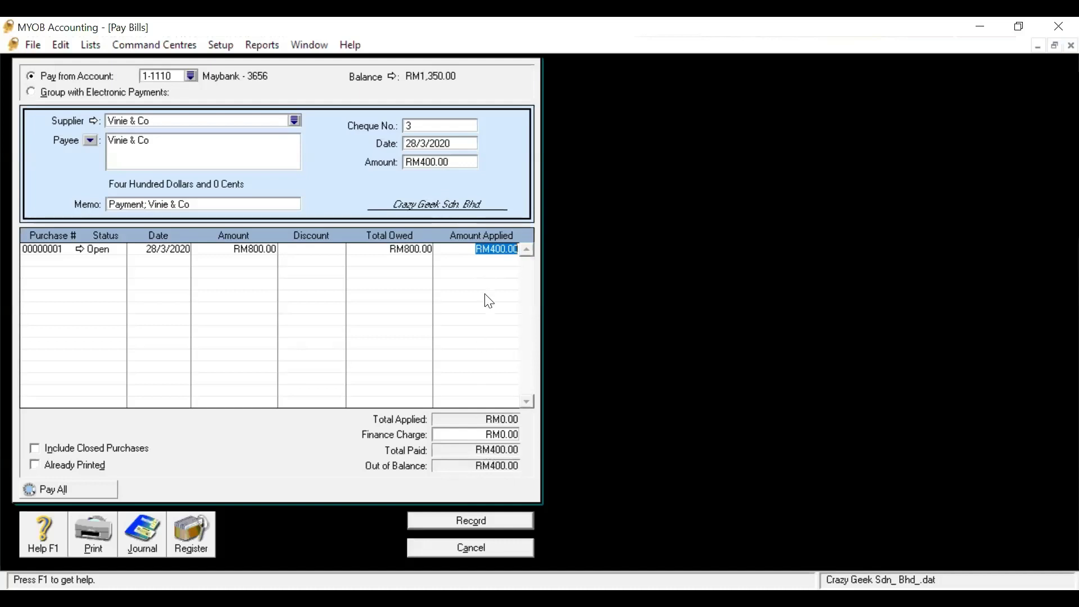
key("Tab")
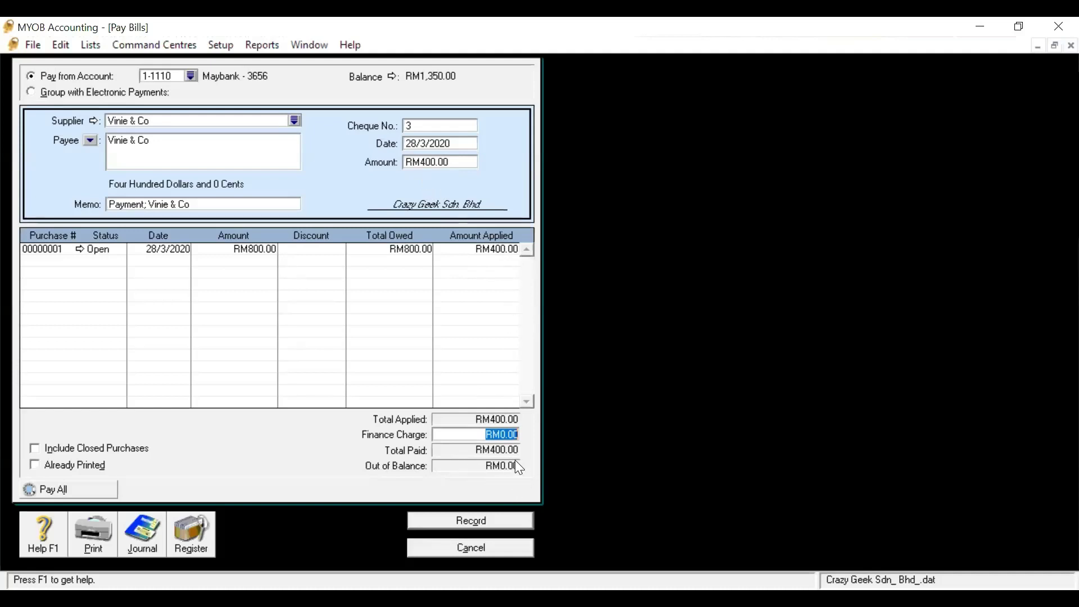
left_click(487, 519)
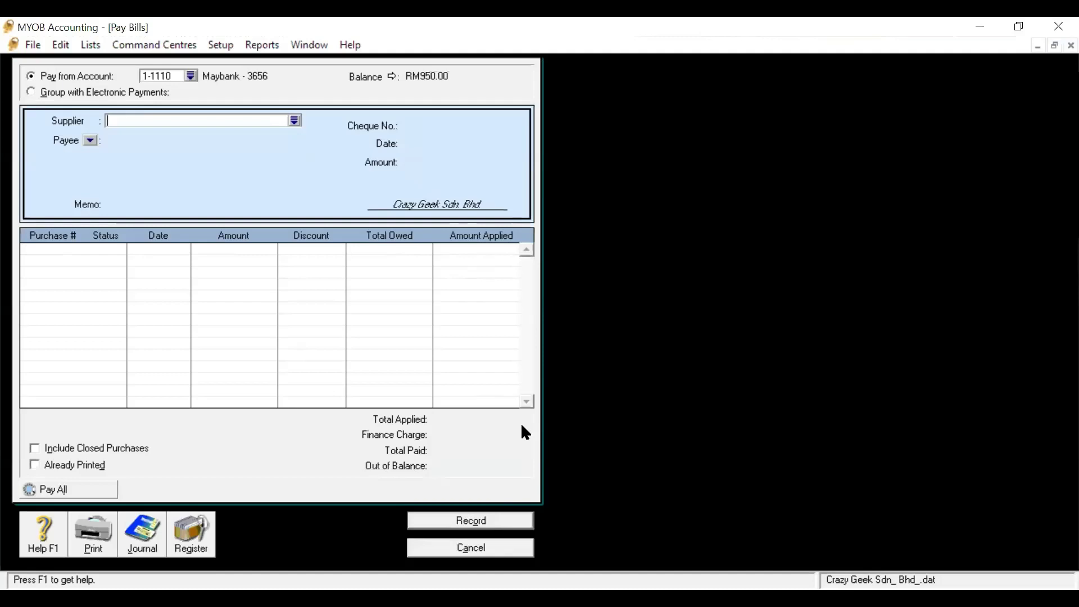
left_click(487, 548)
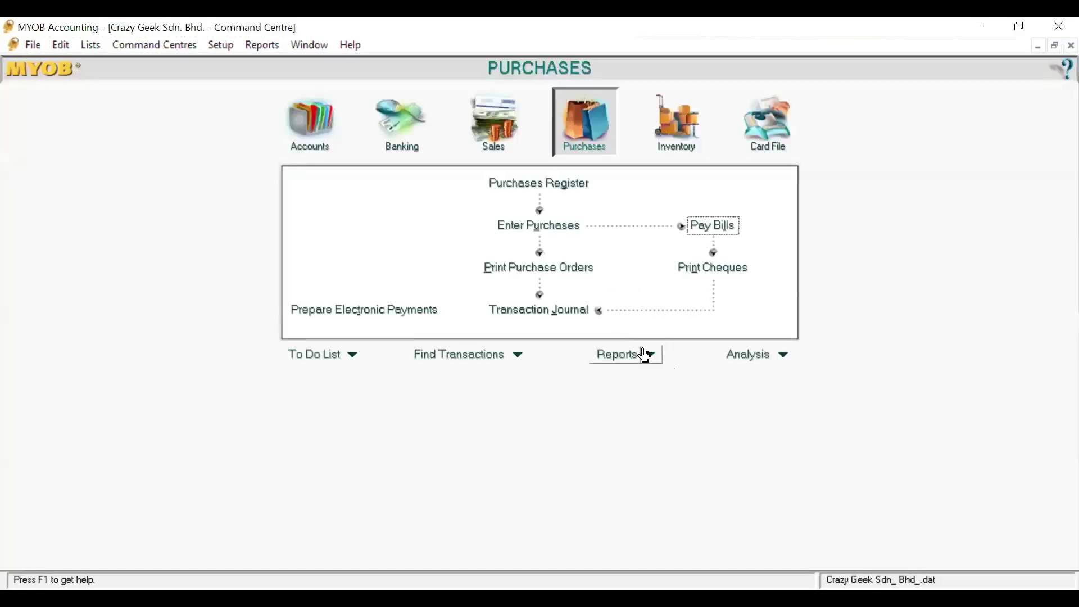
Open the customisation options of the General Ledger [Detail] accounts report
left_click(652, 359)
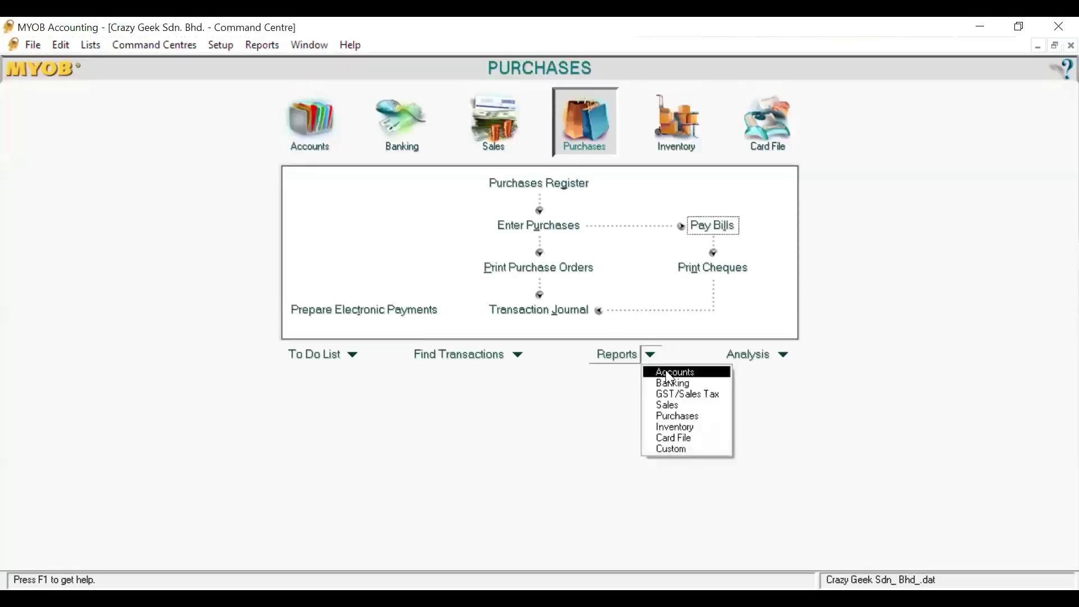
left_click(667, 371)
left_click(191, 181)
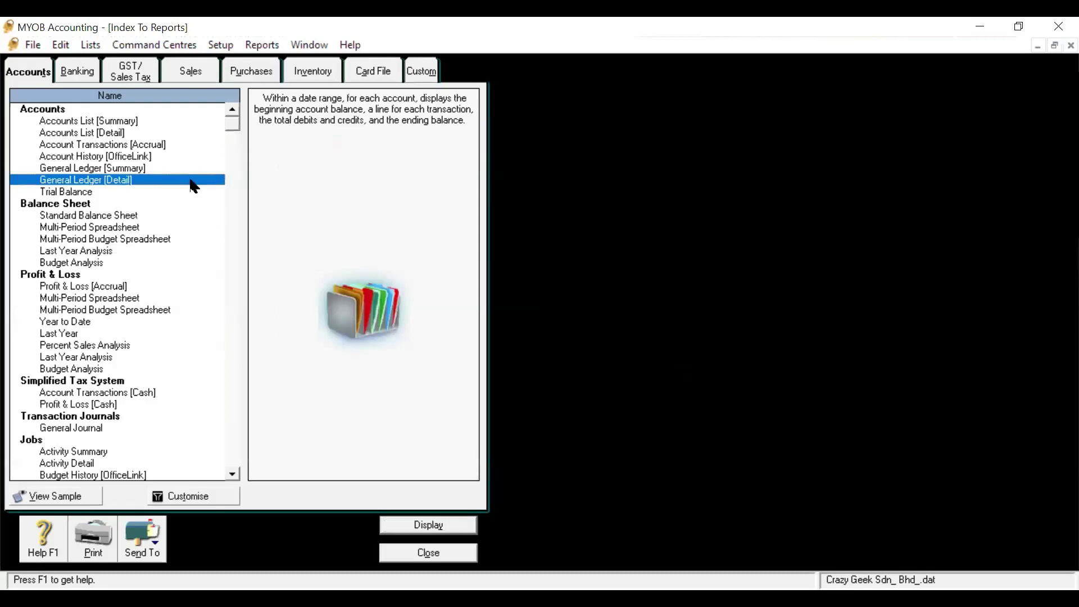
double_click(194, 180)
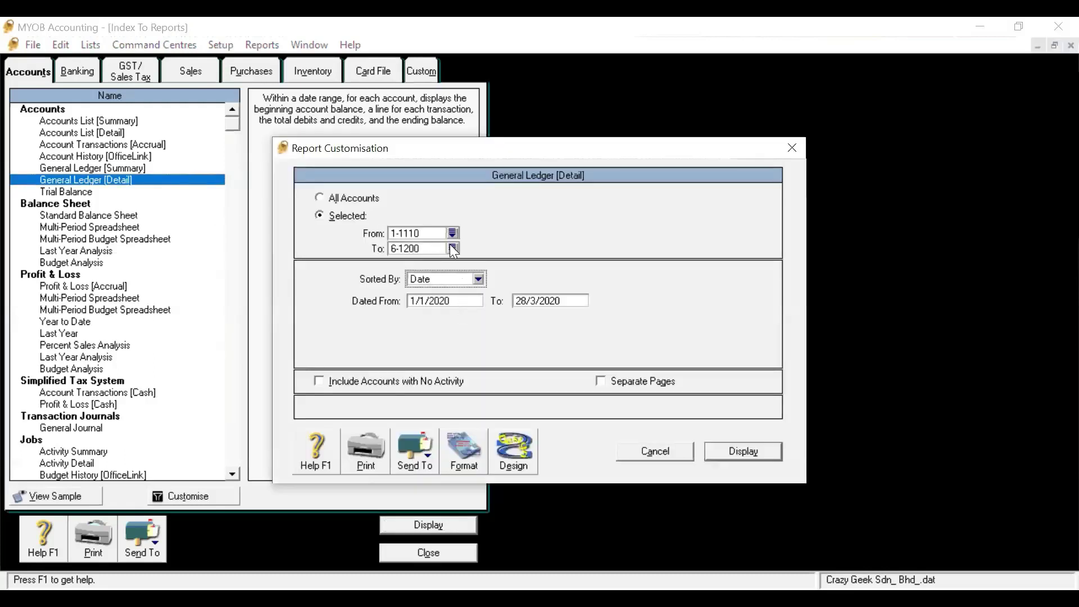
Extend the report's account range to 6-2900 Subscriptions and display the General Ledger [Detail] report
left_click(453, 248)
left_click(682, 396)
left_click(682, 395)
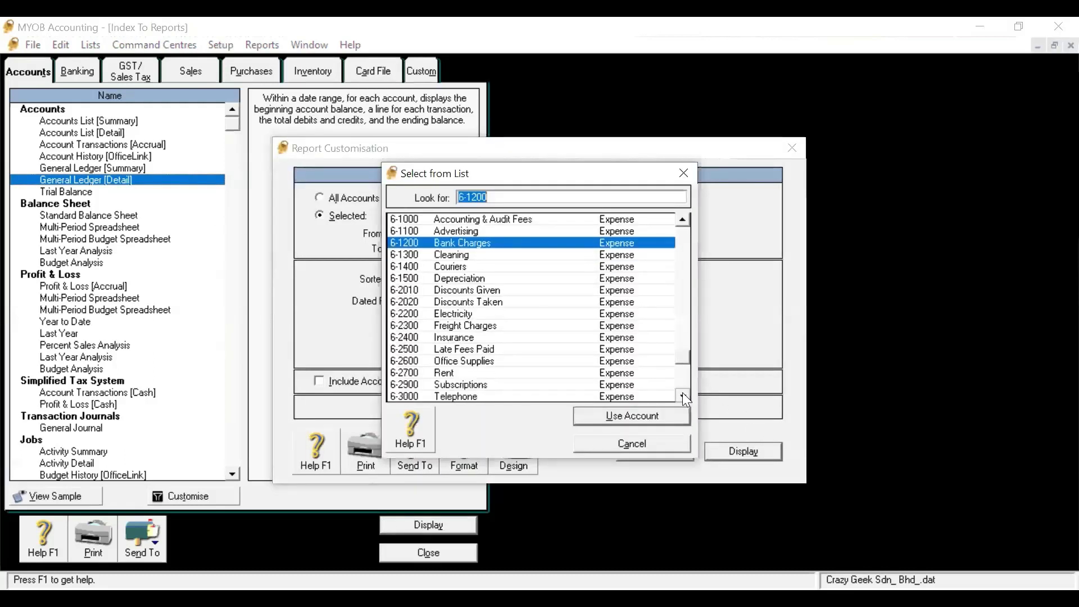
left_click(682, 395)
left_click(682, 396)
left_click(683, 394)
left_click(532, 349)
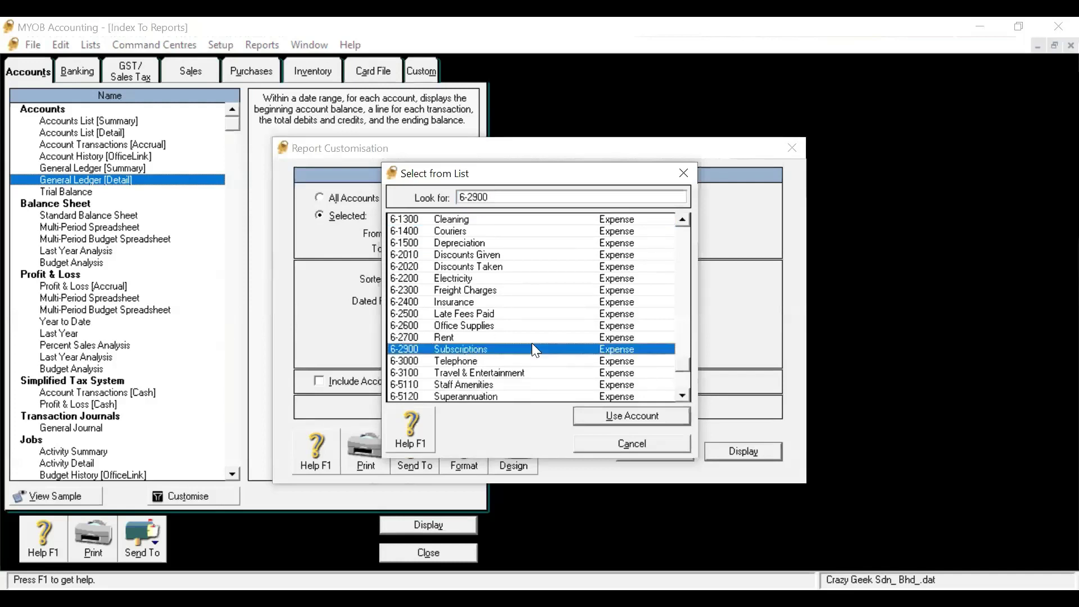
left_click(653, 417)
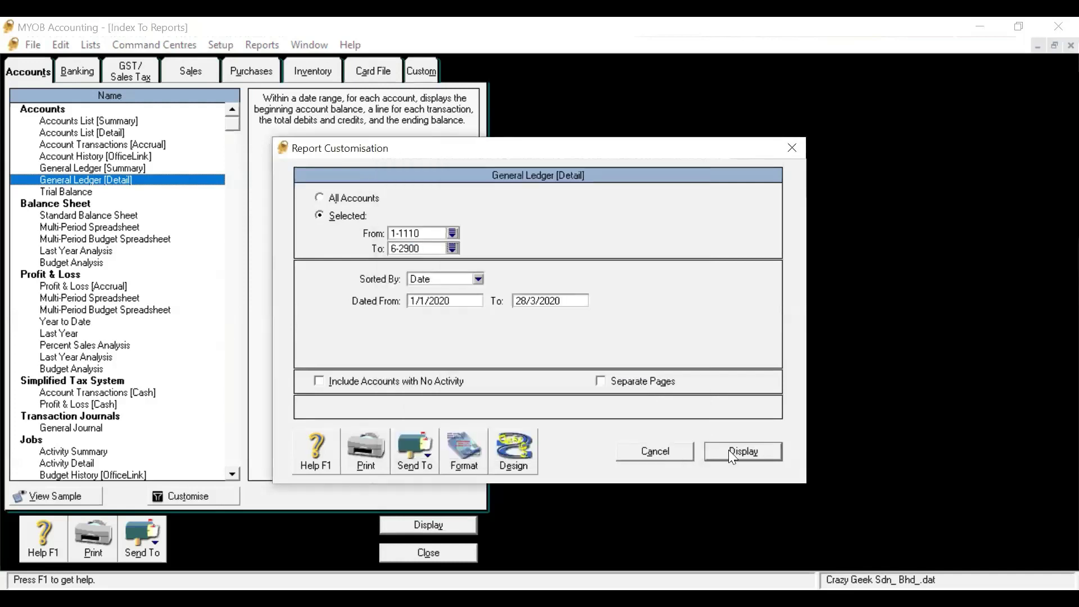
left_click(730, 451)
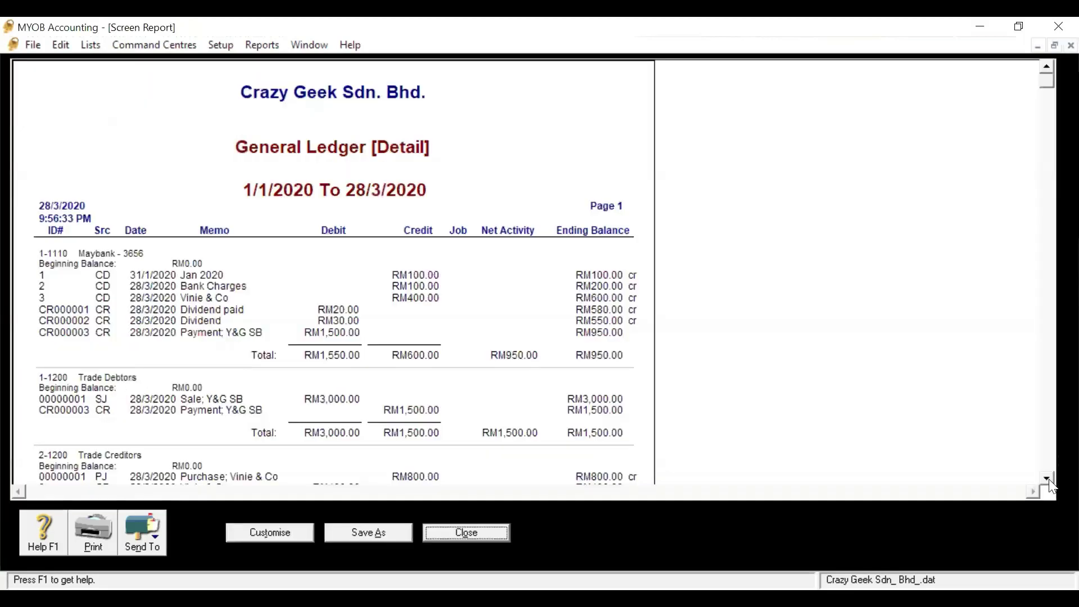
Review the ledger entries from Maybank through Trade Creditors to Subscriptions and the grand total, and close the report and report index
left_click(1047, 479)
left_click(1049, 479)
left_click(1048, 479)
left_click(1049, 478)
left_click(1048, 479)
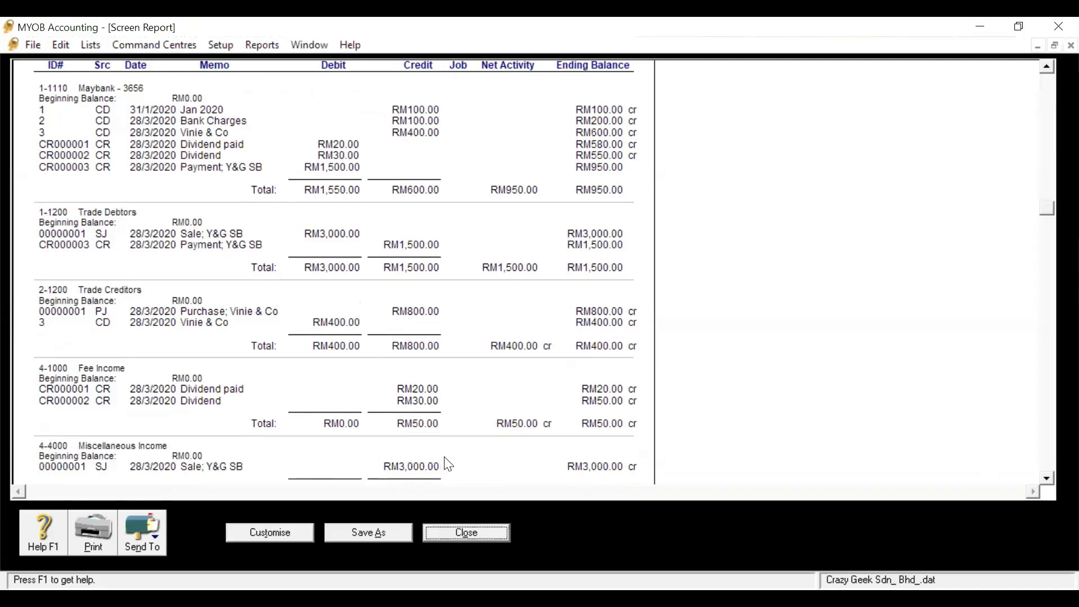
left_click(1046, 479)
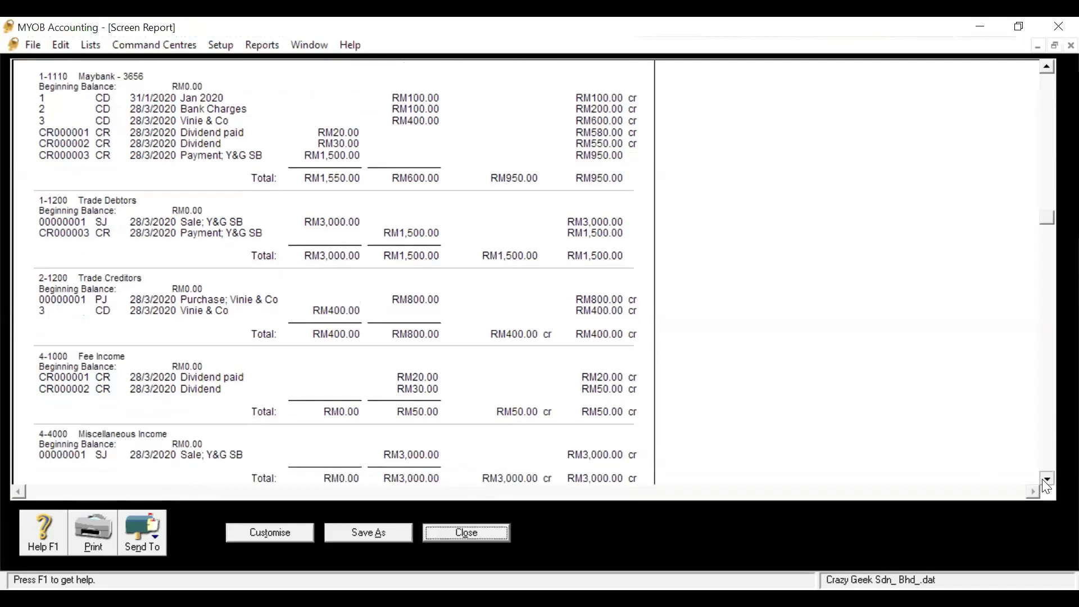
left_click(1047, 478)
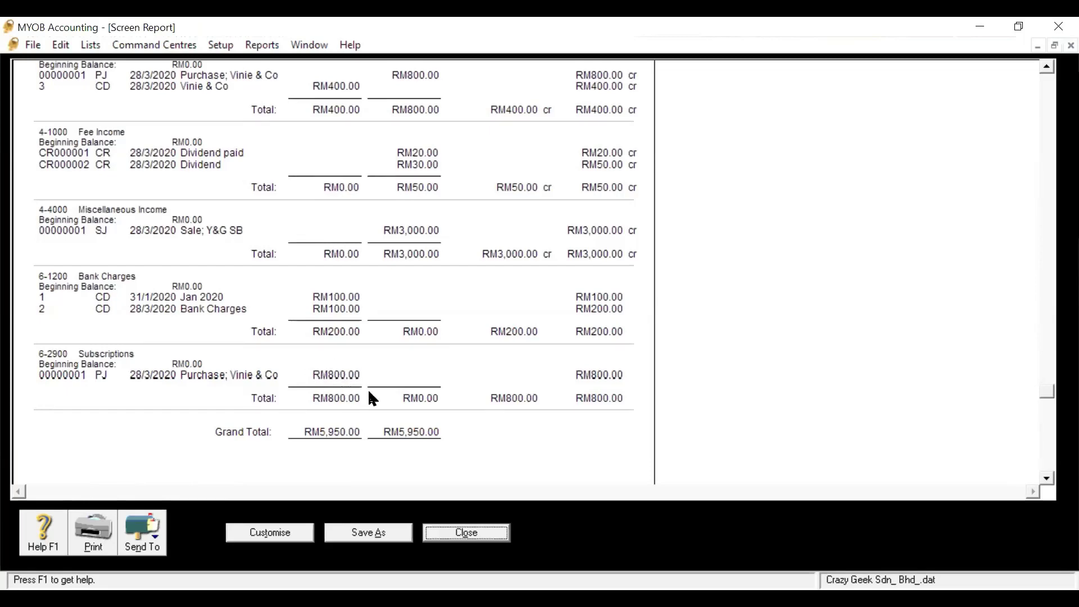
left_click(1046, 68)
left_click(1047, 67)
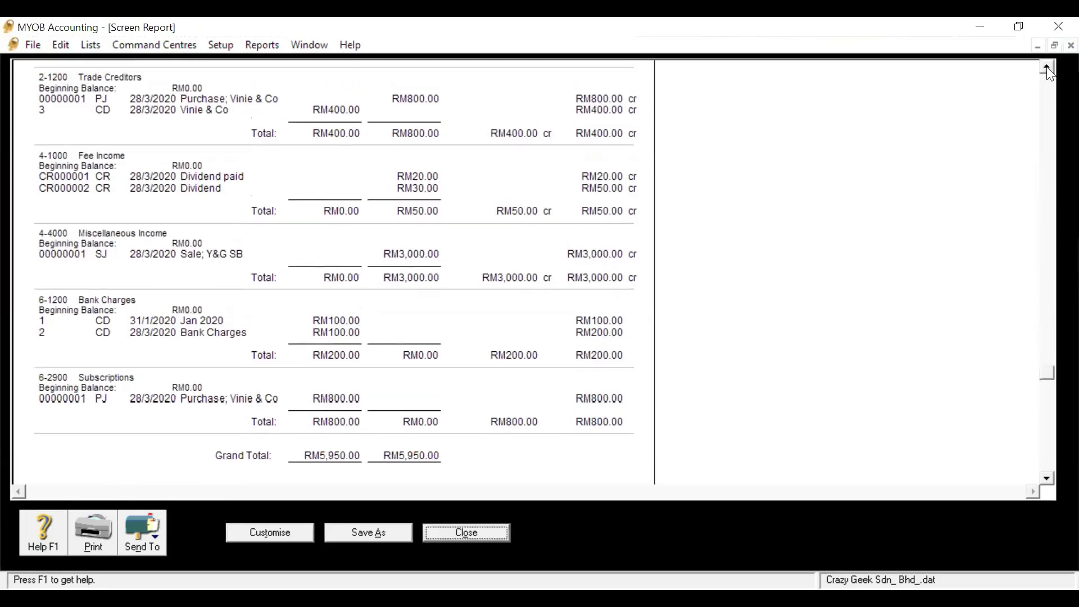
left_click(1046, 67)
left_click(1047, 68)
left_click(1047, 68)
left_click(1046, 68)
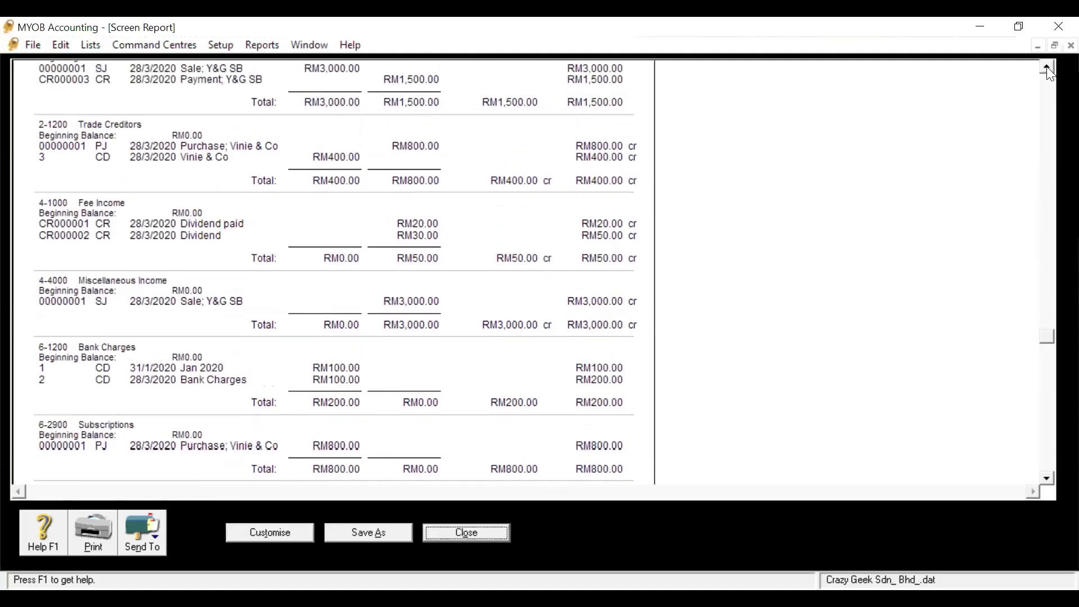
left_click(1047, 477)
left_click(1046, 477)
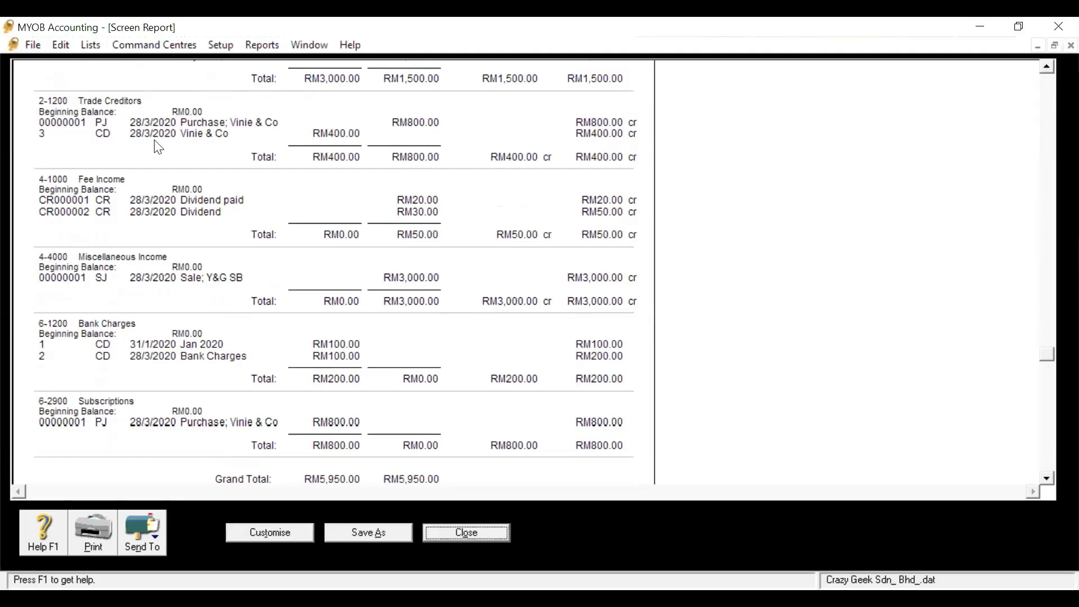
left_click(1046, 67)
left_click(1046, 67)
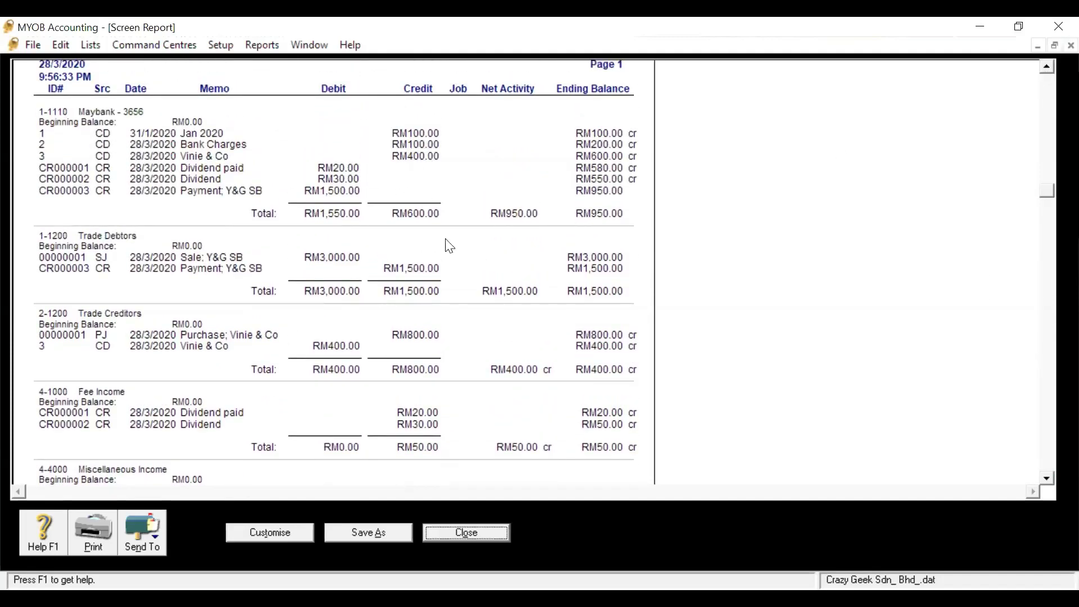
left_click(482, 531)
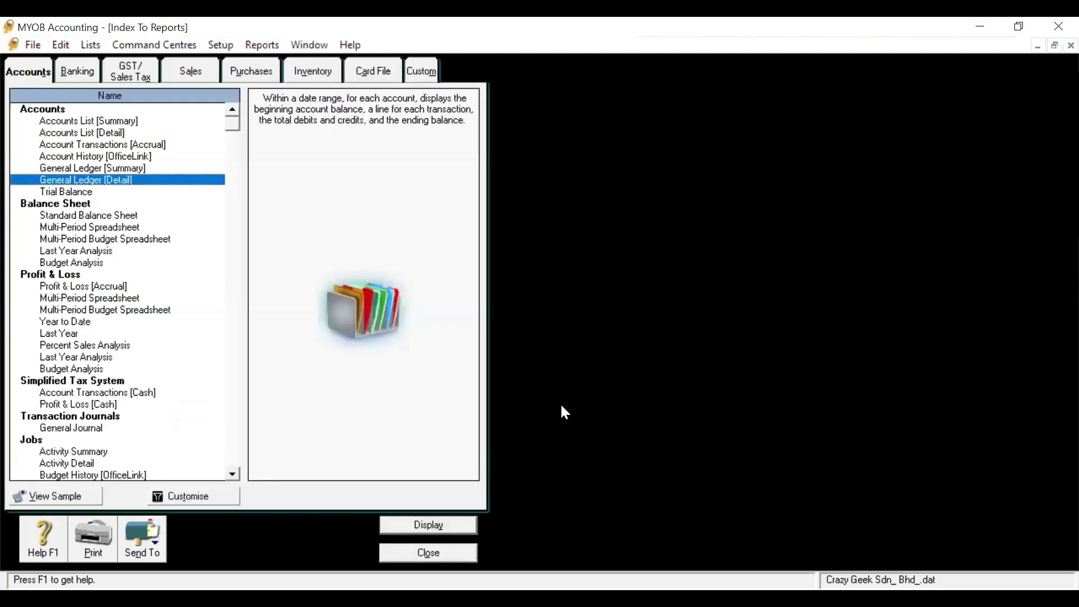
left_click(428, 552)
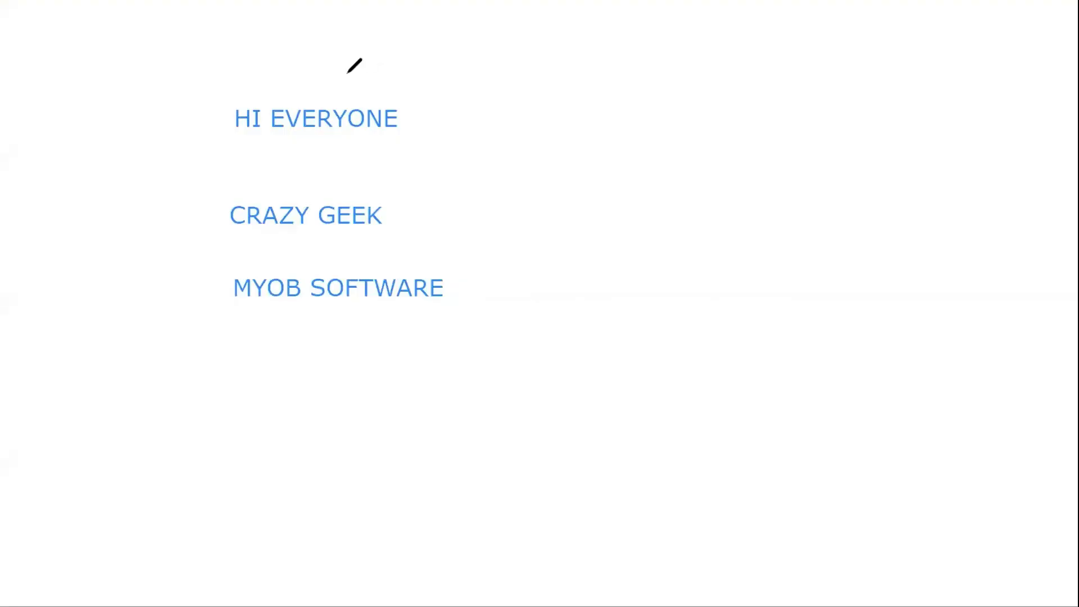
On the whiteboard, add a text box below "MYOB SOFTWARE" with "bank", "trade receivables" and "trade payables" on separate lines
left_click(349, 366)
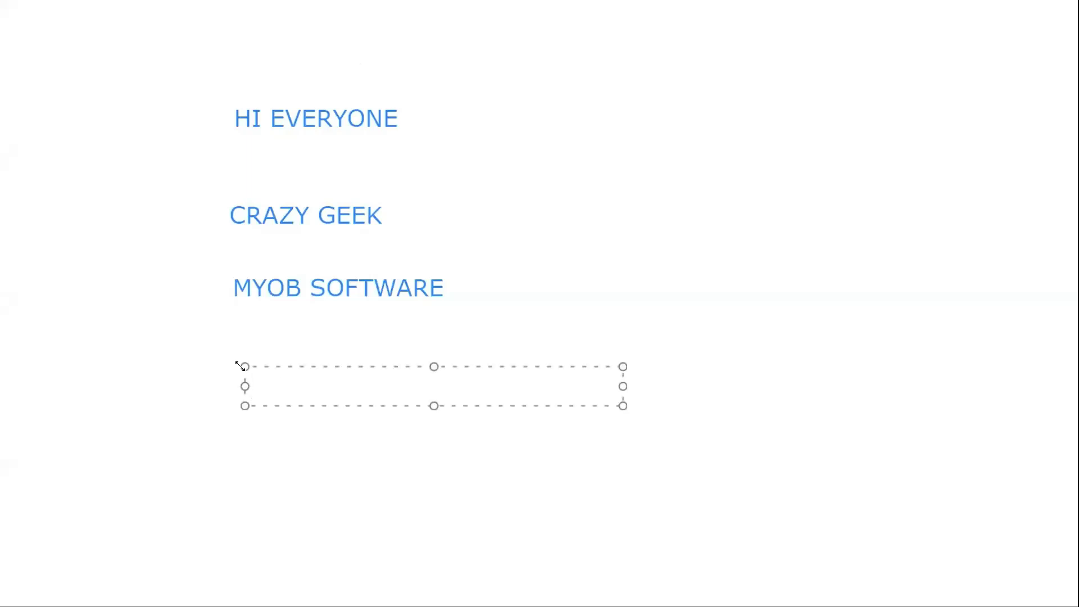
left_click_drag(255, 365, 236, 366)
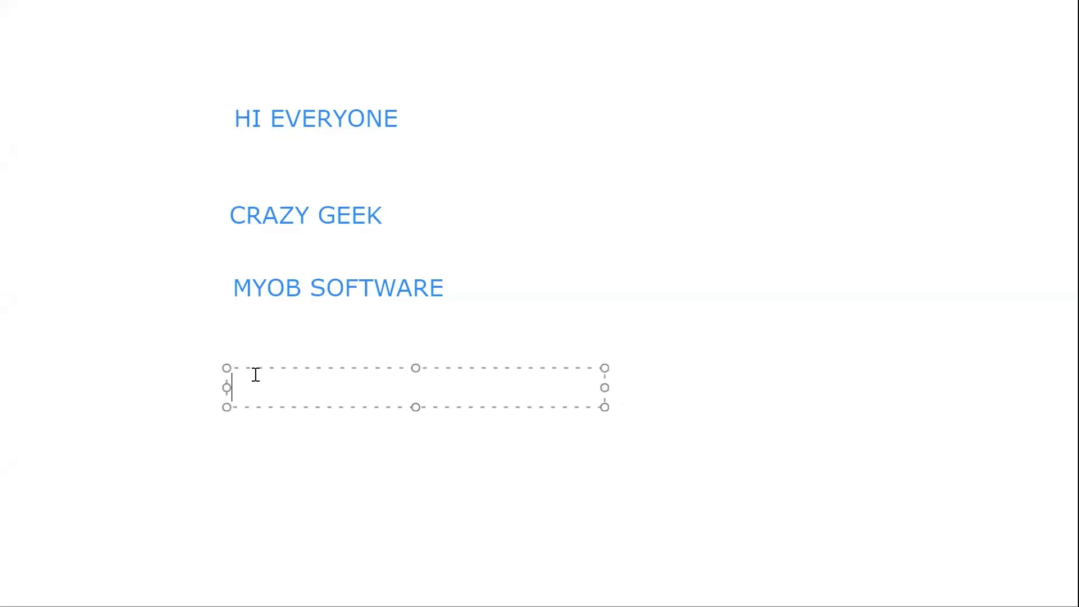
type("bank")
key("Return")
type("tard")
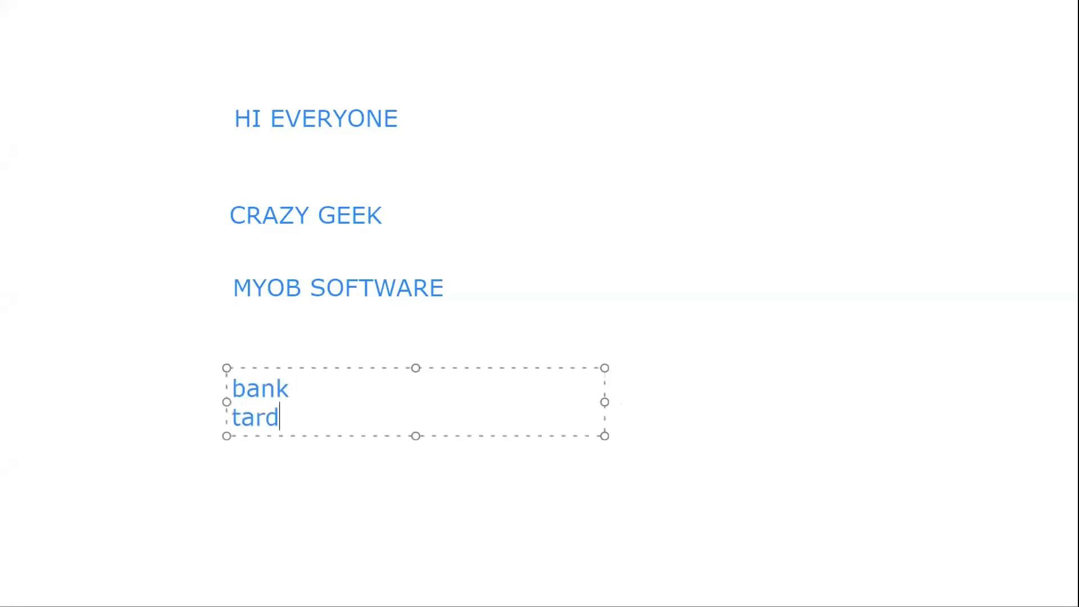
key("BackSpace")
key("BackSpace")
key("BackSpace")
type("rade receivab")
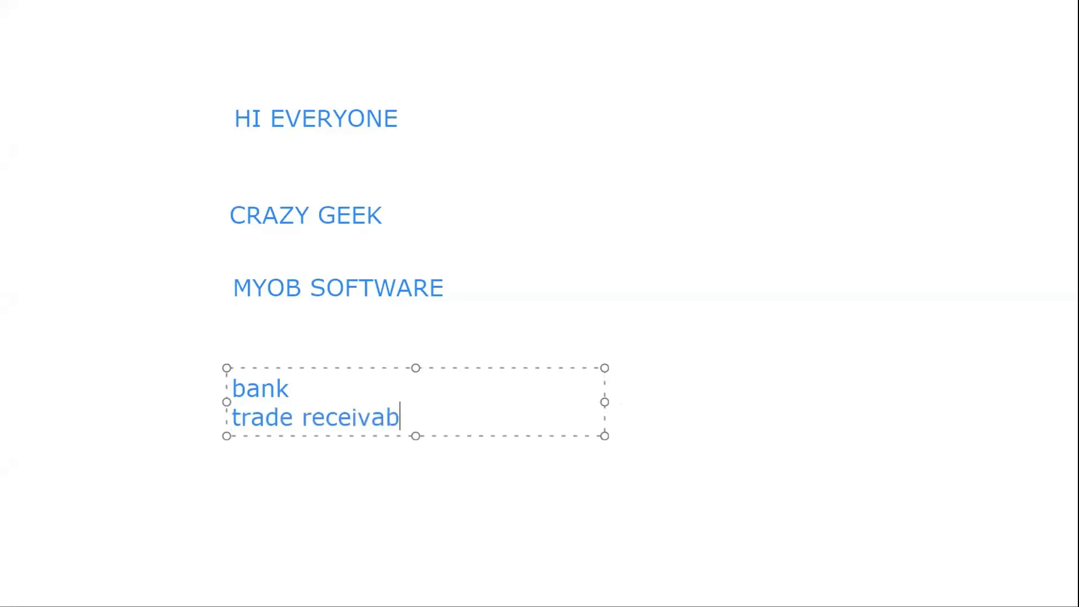
type("les")
key("Return")
type("trad")
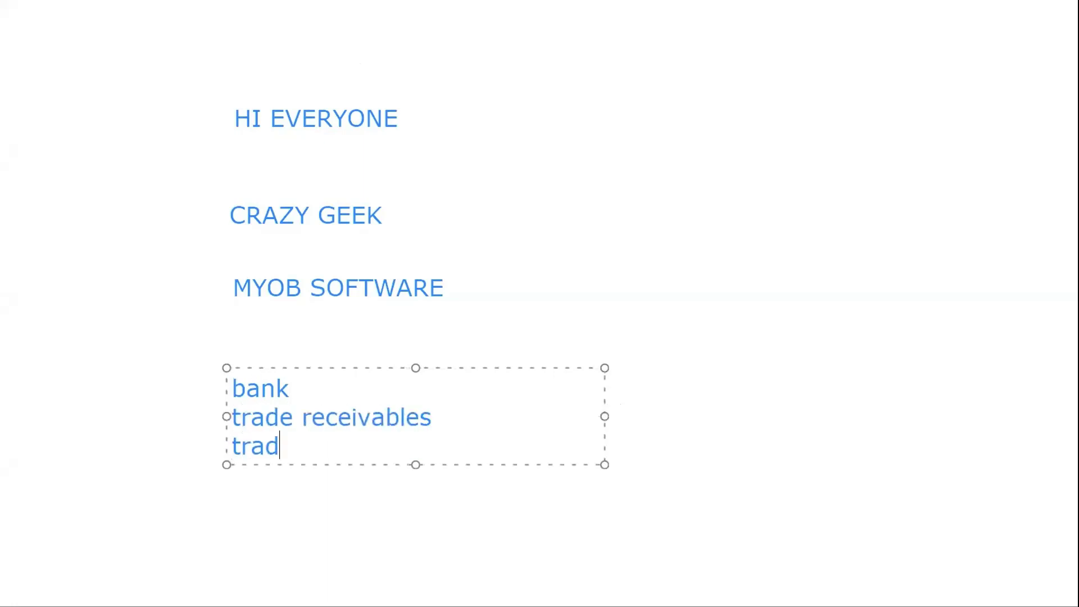
type("e payables")
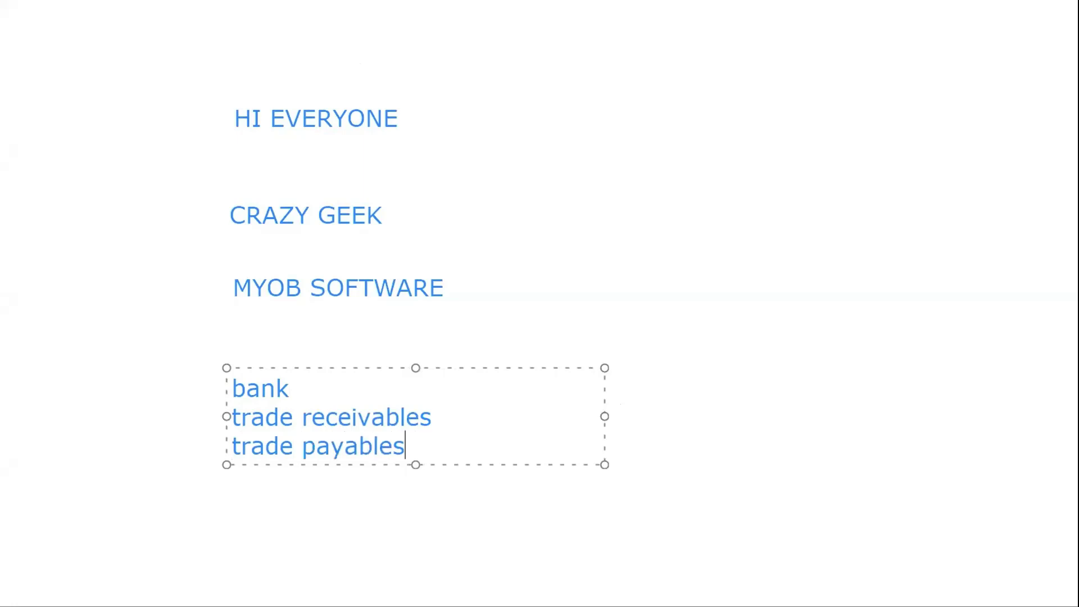